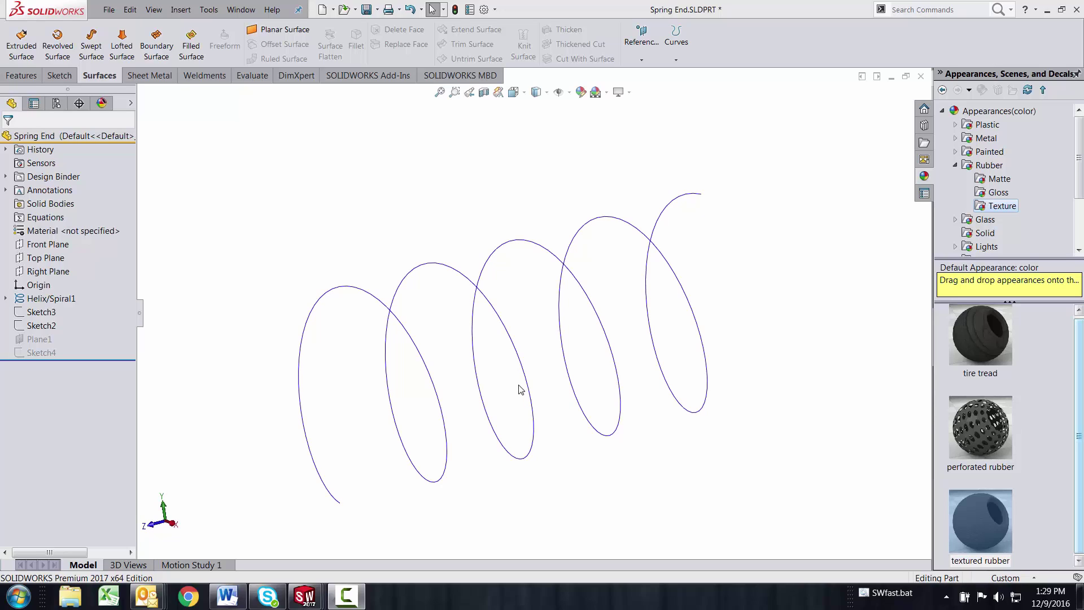
Look over the helix from a few angles, then switch to the finished Spring End Complete part.
middle_drag(516, 389, 516, 358)
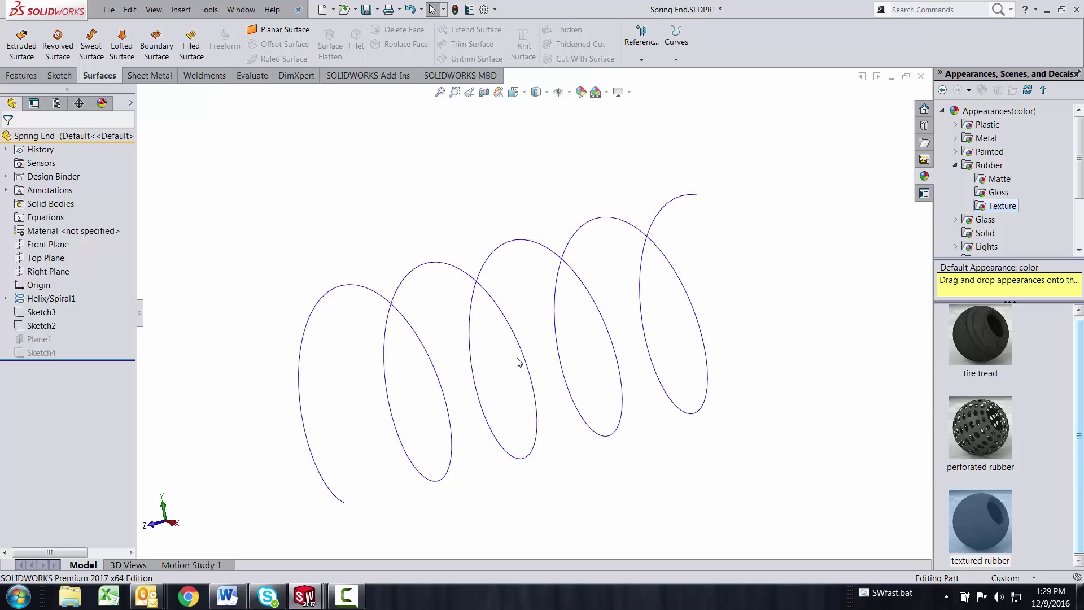
middle_drag(520, 377, 452, 416)
middle_drag(339, 376, 373, 358)
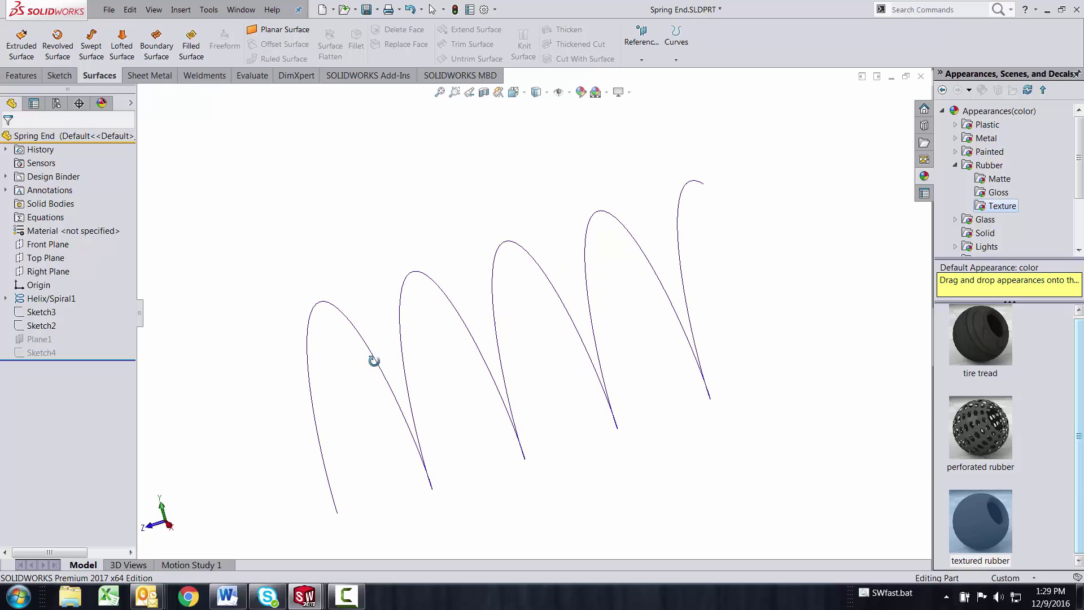
click(241, 10)
click(265, 149)
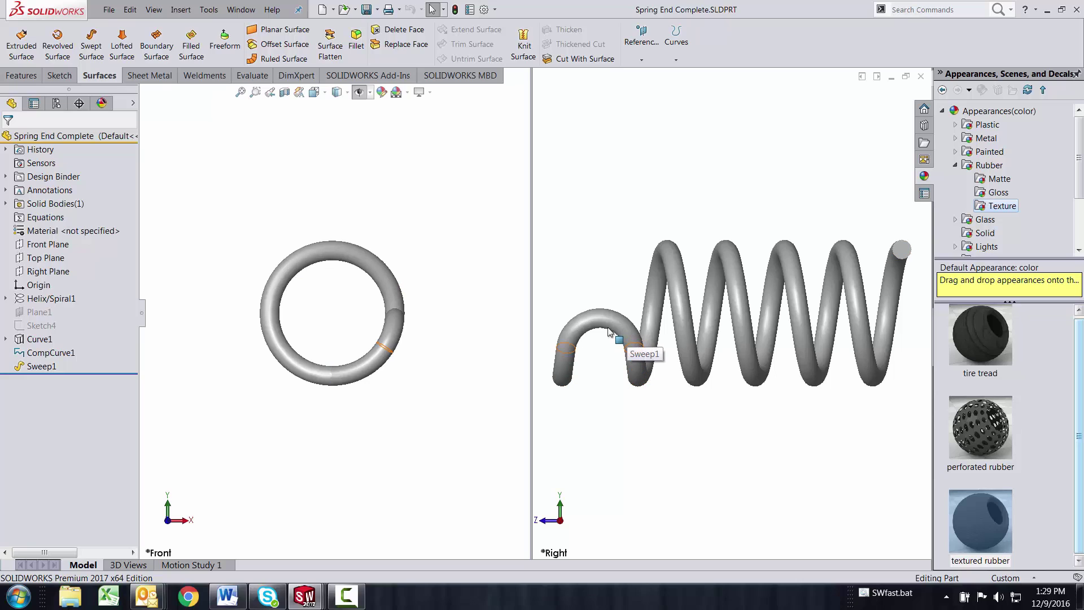
Select the hook-end faces of Sweep1 and orbit the spring to inspect the hook.
middle_drag(627, 313, 672, 380)
scroll(677, 377, down, 3)
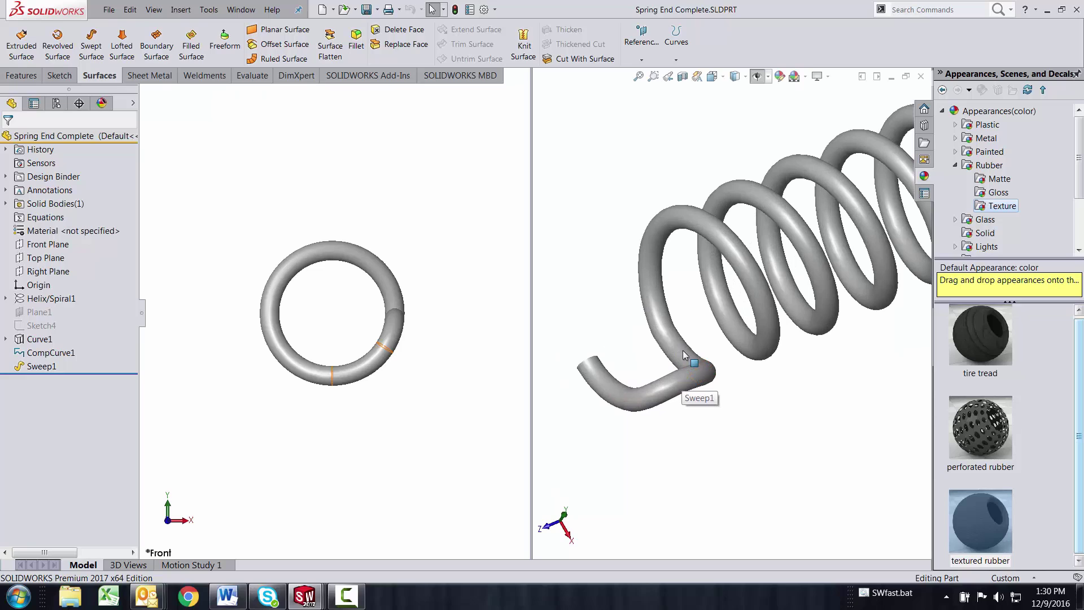
click(693, 361)
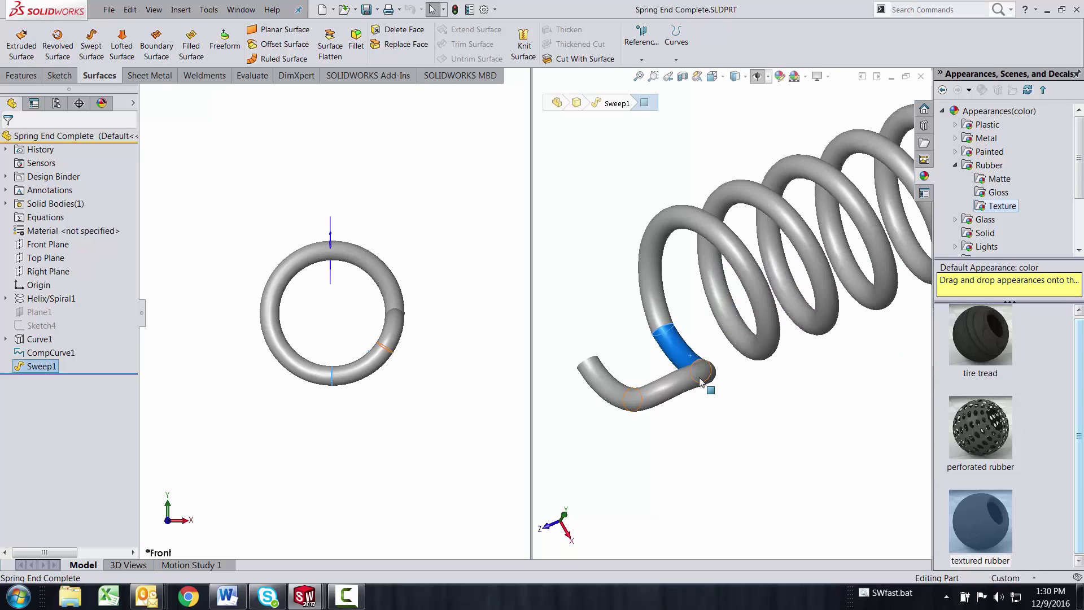
ctrl+click(702, 386)
ctrl+click(615, 389)
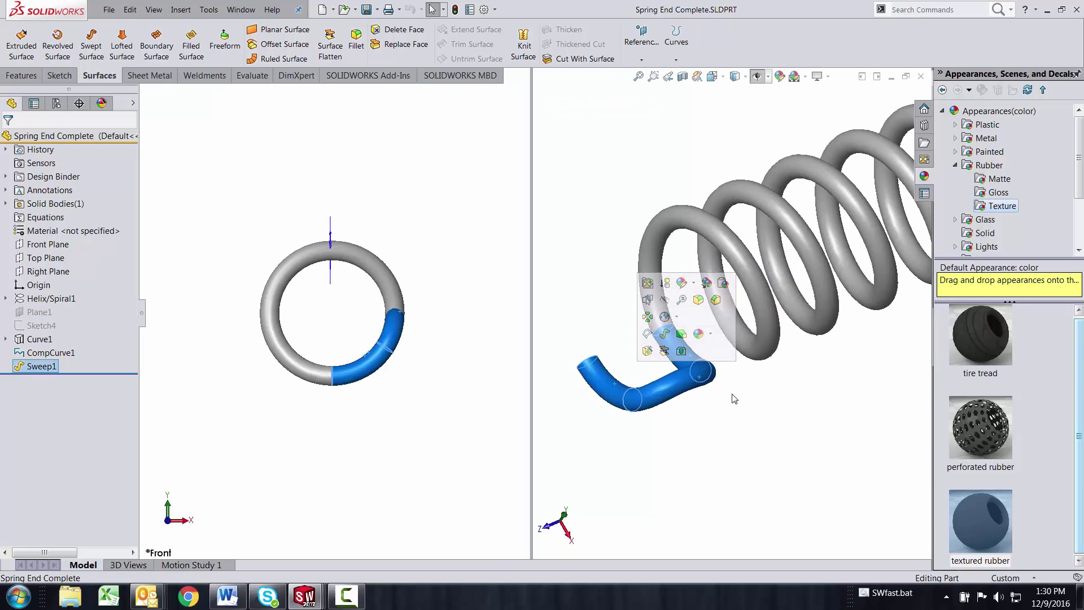
middle_drag(731, 399, 814, 379)
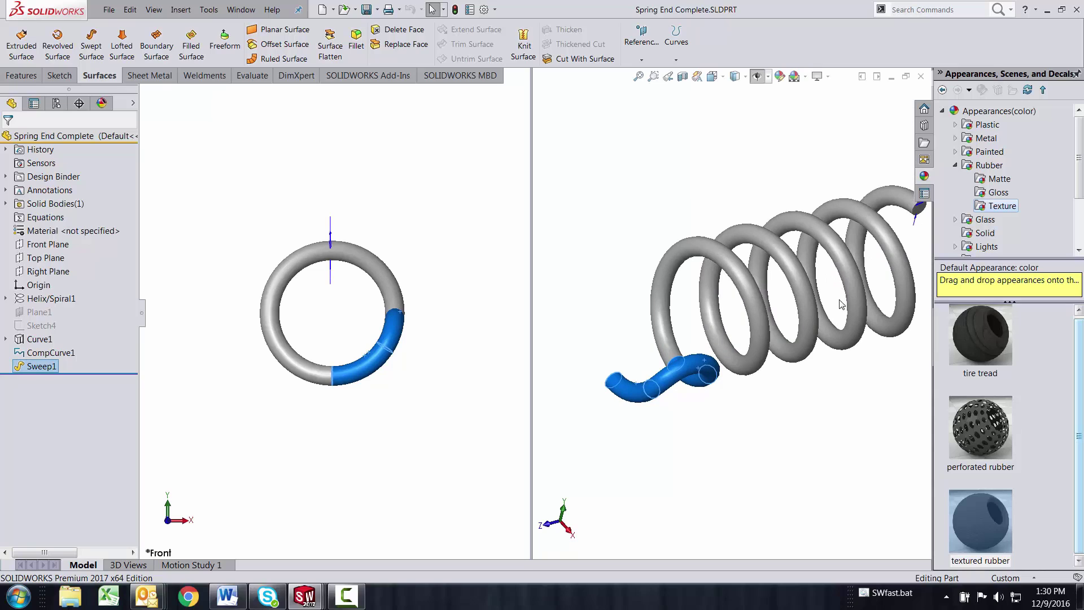
middle_drag(842, 305, 736, 296)
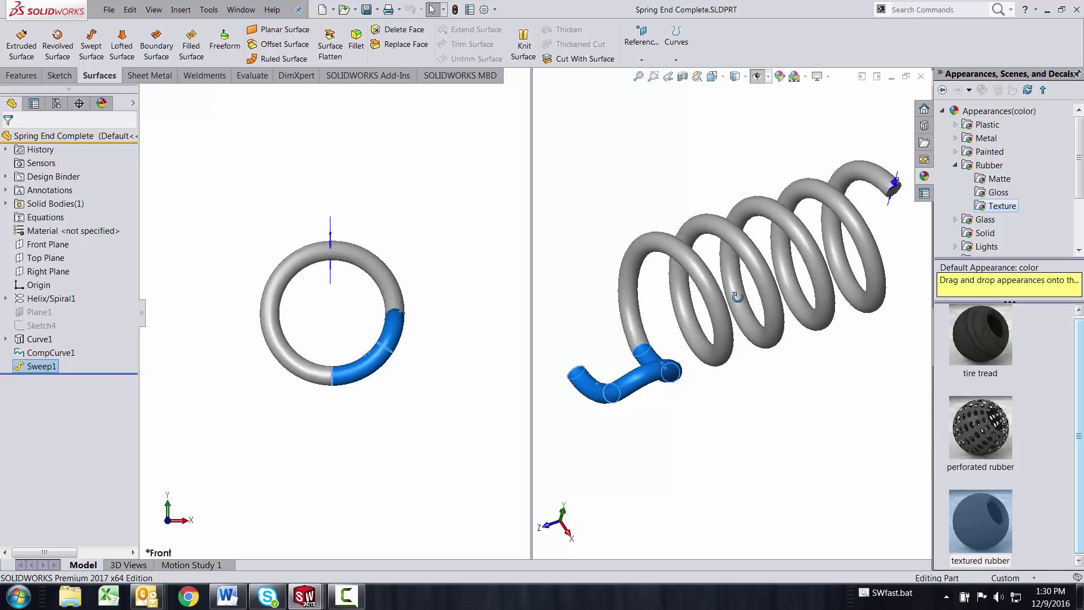
Switch to shoe.SLDPRT and orbit the thickened shoe shell to inspect it.
click(255, 11)
click(277, 134)
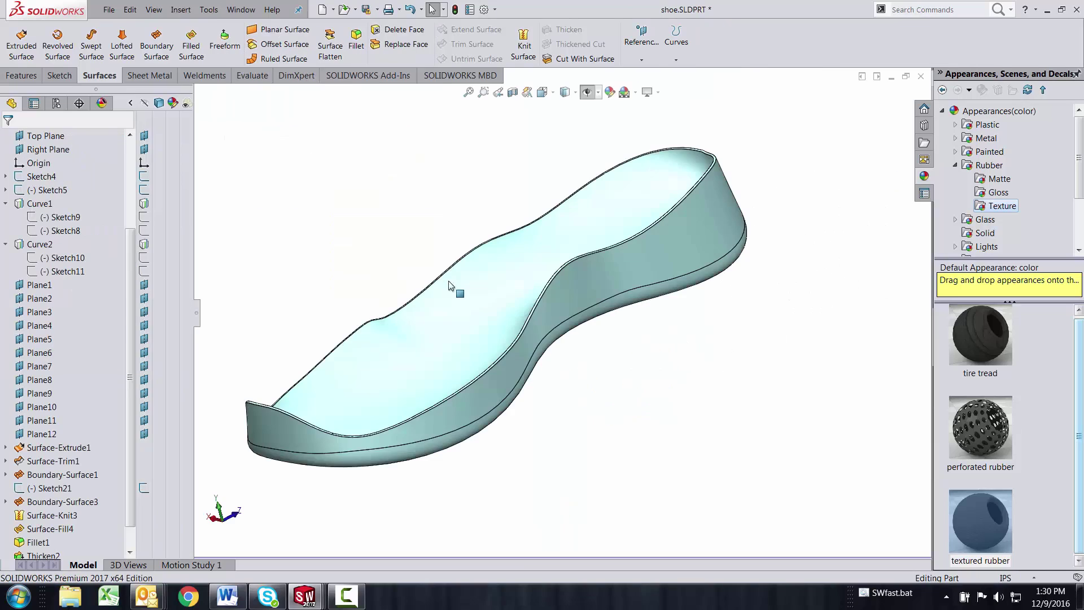
middle_drag(448, 285, 401, 355)
middle_drag(341, 303, 498, 387)
mouse_move(845, 315)
middle_down()
mouse_move(836, 332)
mouse_move(840, 322)
middle_up()
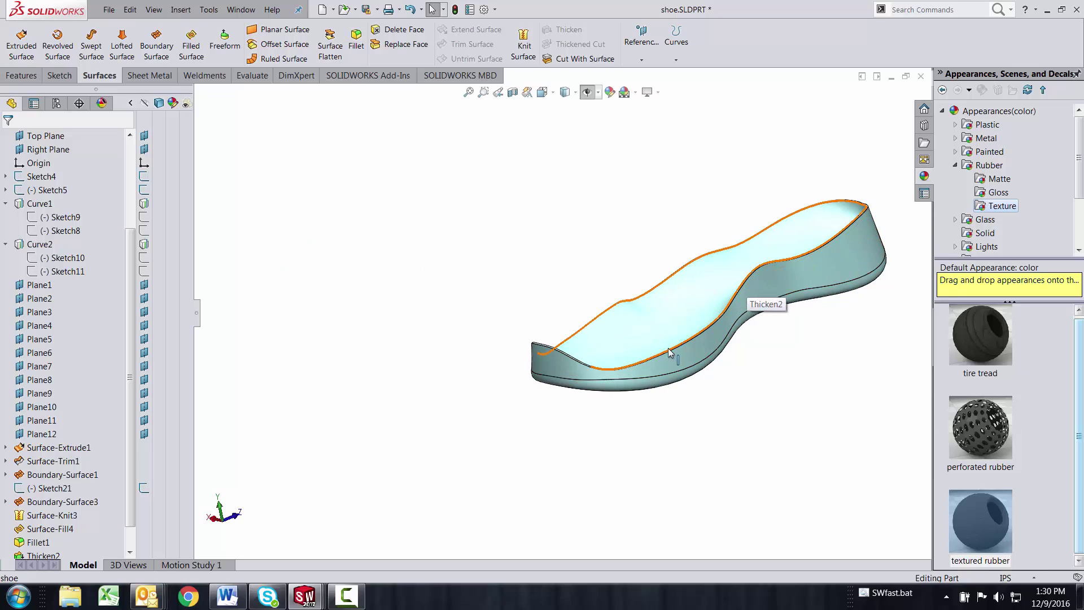
middle_drag(789, 334, 828, 303)
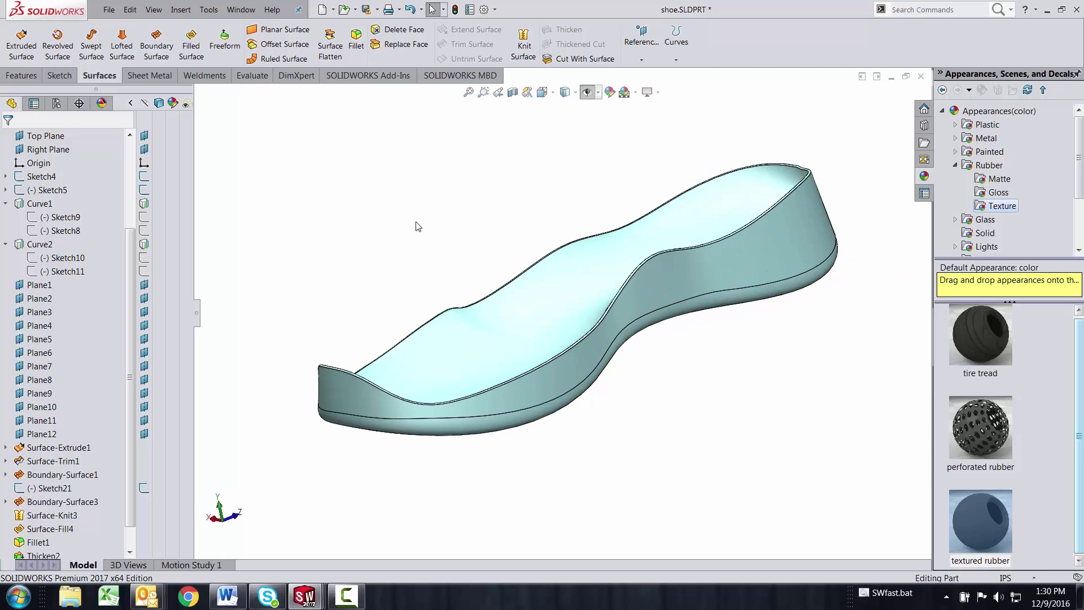
click(240, 9)
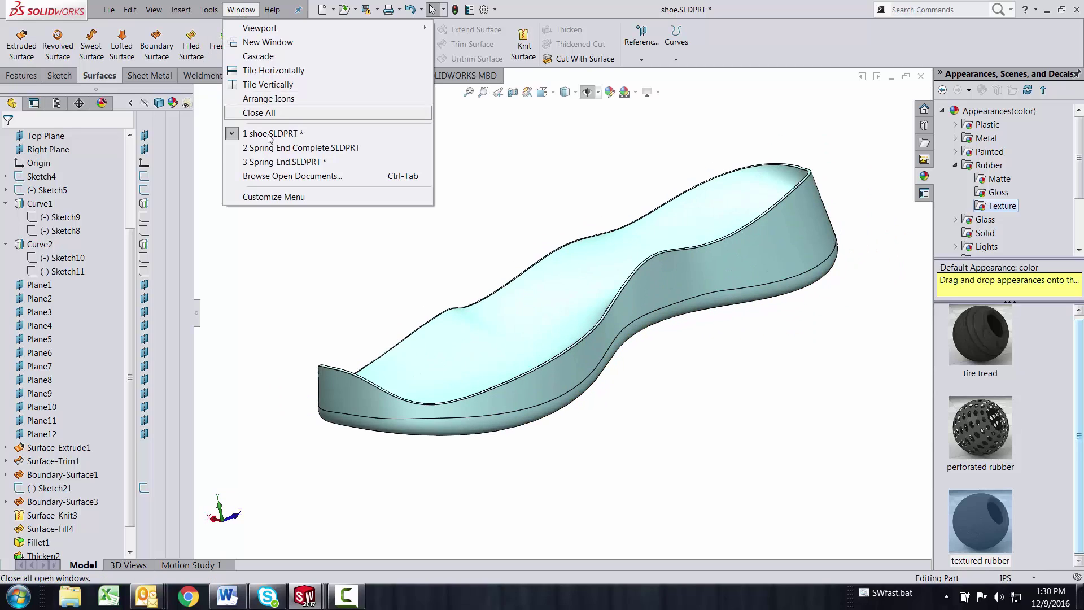
click(277, 162)
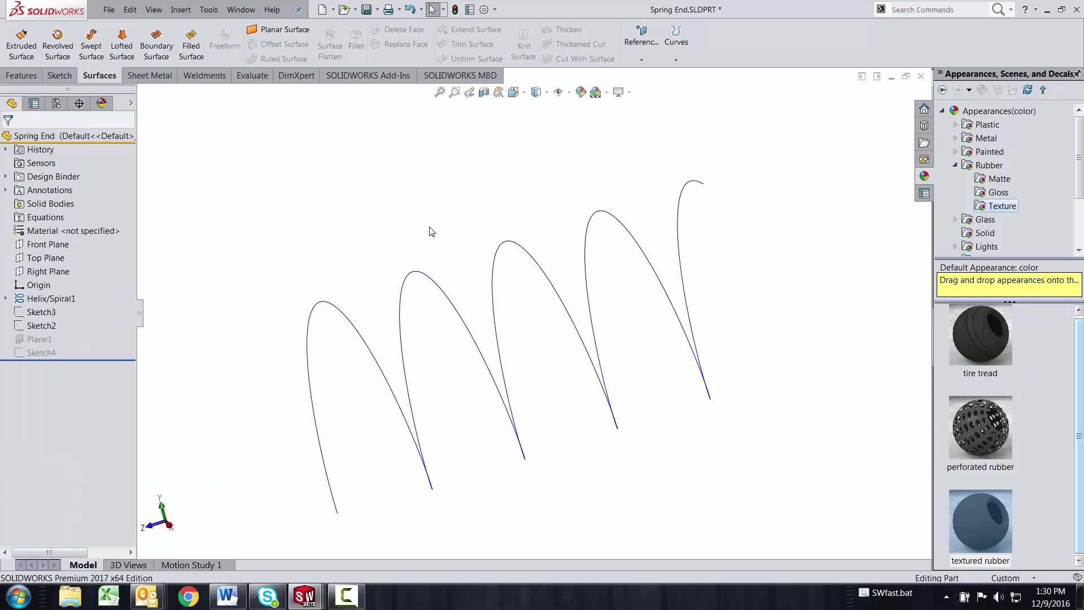
mouse_move(431, 230)
middle_down()
mouse_move(463, 284)
mouse_move(508, 257)
mouse_move(520, 288)
mouse_move(431, 279)
mouse_move(470, 266)
mouse_move(484, 290)
mouse_move(469, 297)
middle_up()
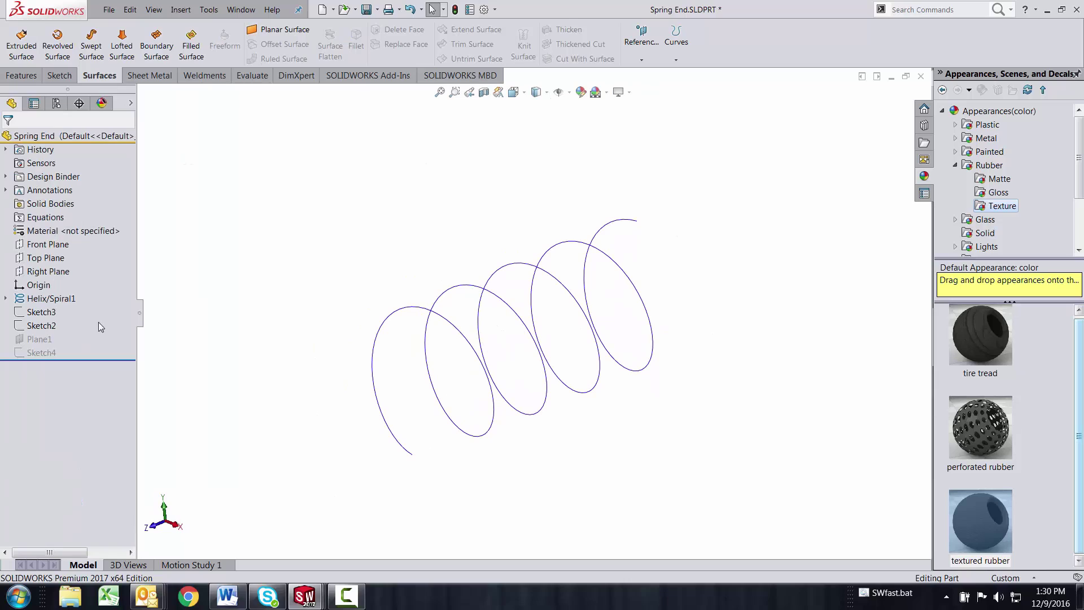
mouse_move(37, 302)
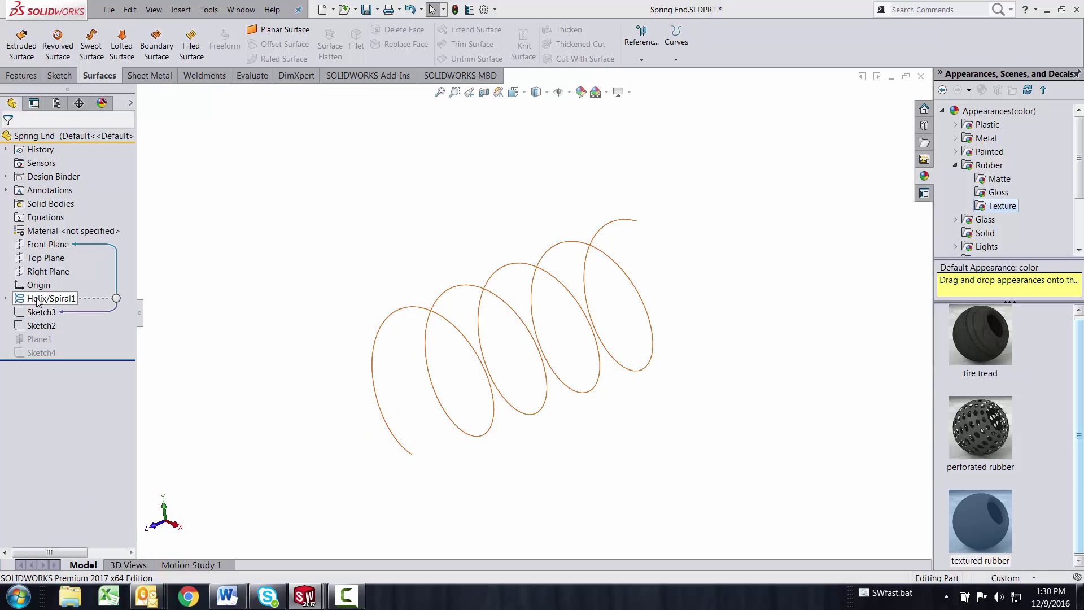
right_click(52, 326)
click(65, 289)
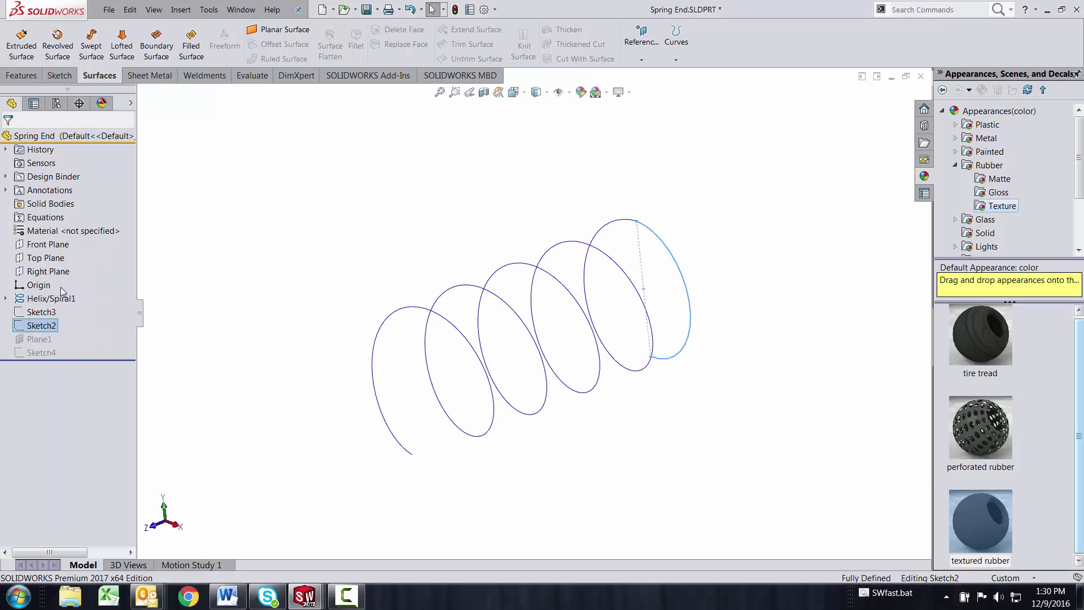
mouse_move(450, 288)
middle_down()
mouse_move(423, 246)
mouse_move(355, 263)
mouse_move(636, 251)
middle_up()
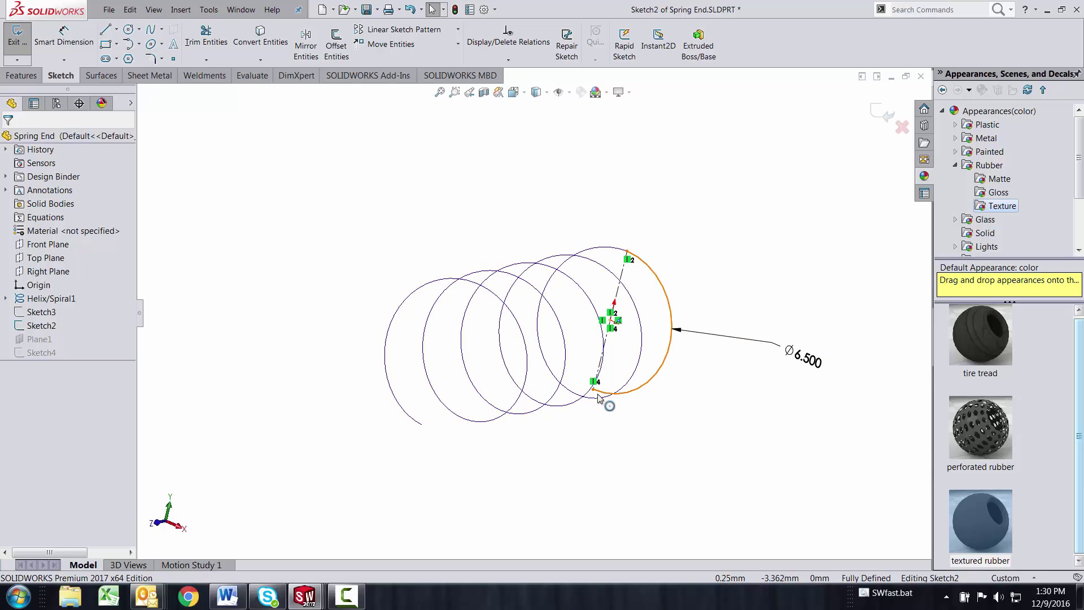
mouse_move(599, 398)
middle_down()
mouse_move(629, 375)
mouse_move(647, 277)
middle_up()
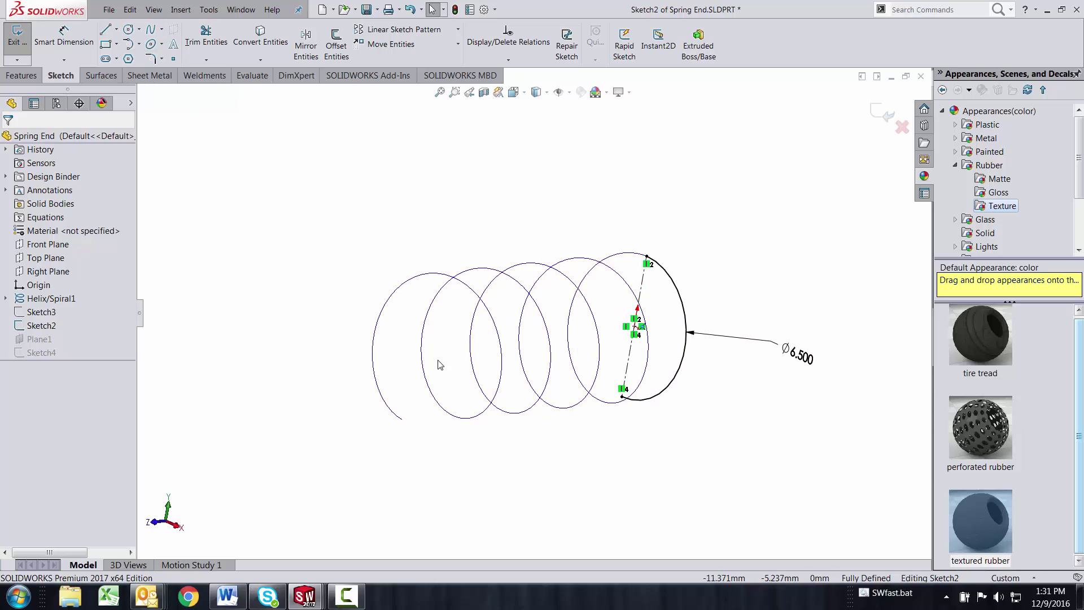
click(883, 113)
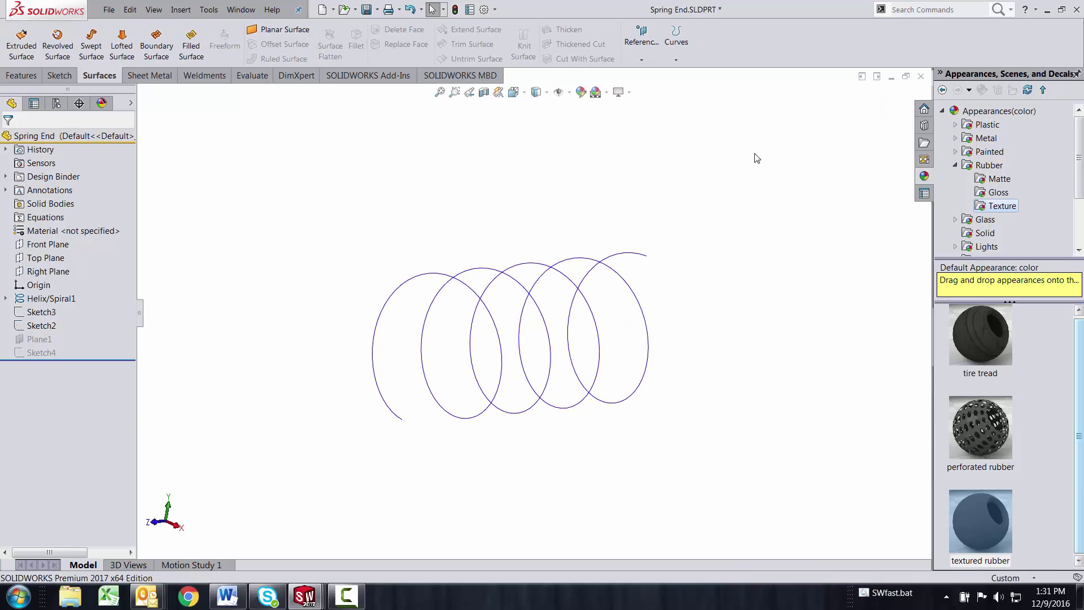
Toggle the Sketch2 profile's visibility and show the hook sketch Sketch3.
right_click(45, 322)
click(60, 307)
right_click(37, 312)
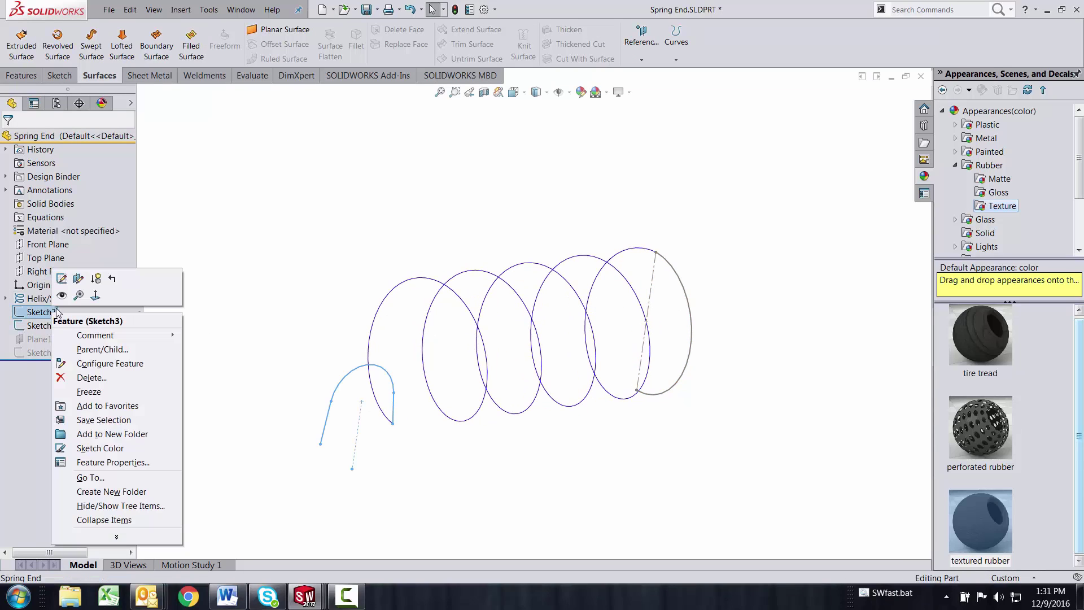
click(63, 296)
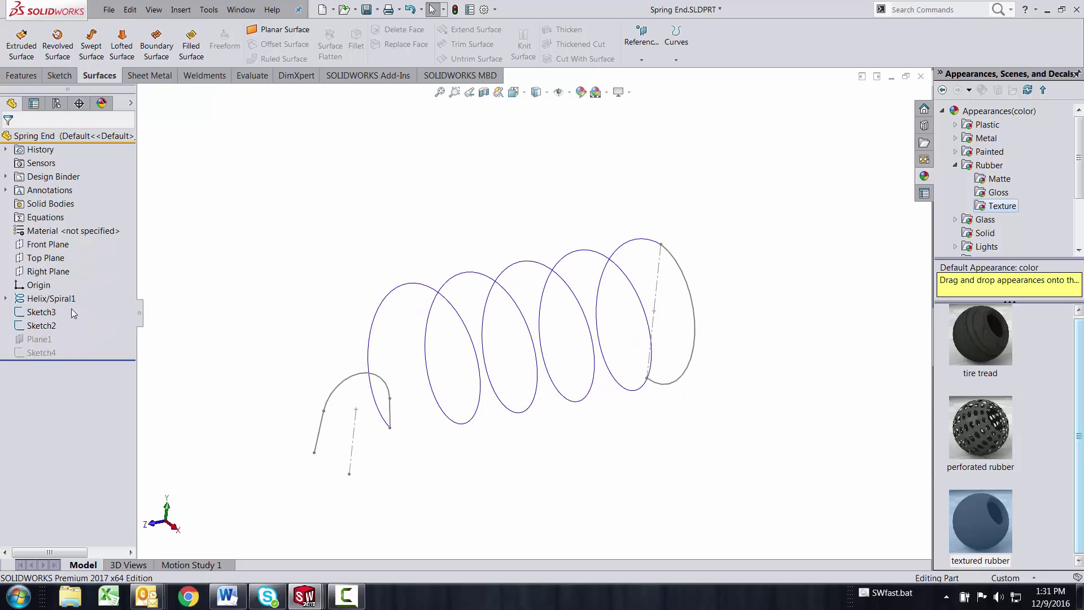
Select Sketch3 and orbit the helix and hook sketch from several angles.
right_click(51, 314)
mouse_move(315, 346)
middle_down()
mouse_move(388, 355)
mouse_move(515, 455)
middle_up()
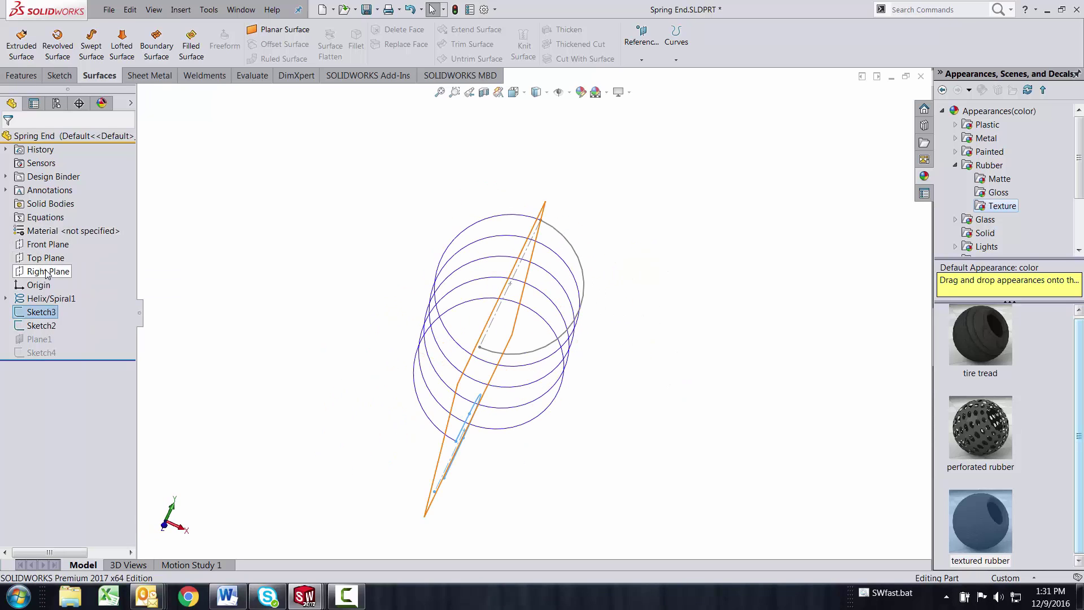
middle_drag(429, 280, 460, 283)
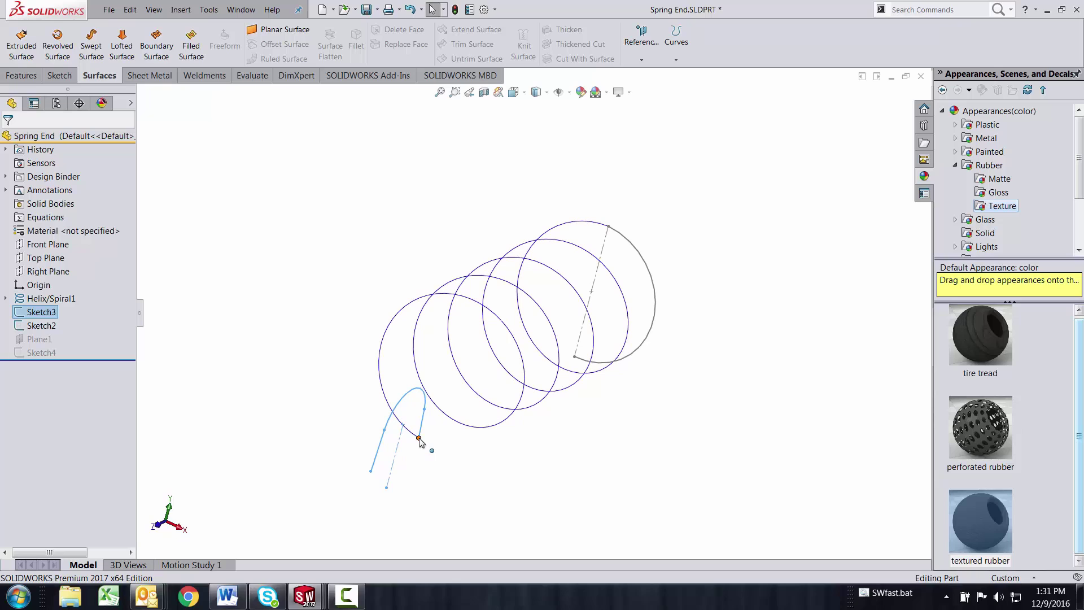
middle_drag(419, 442, 326, 429)
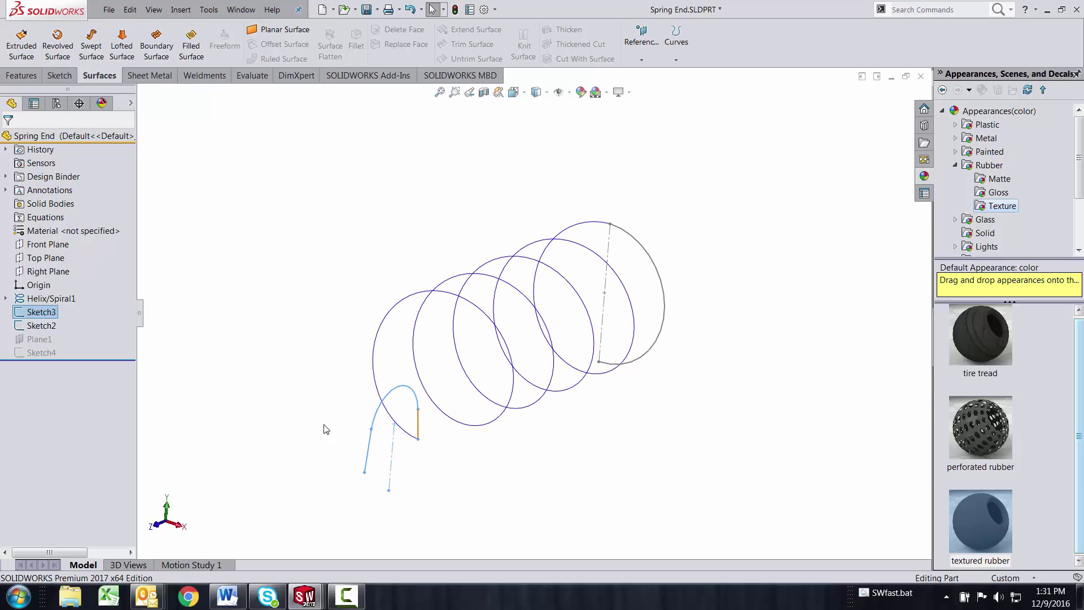
right_click(38, 317)
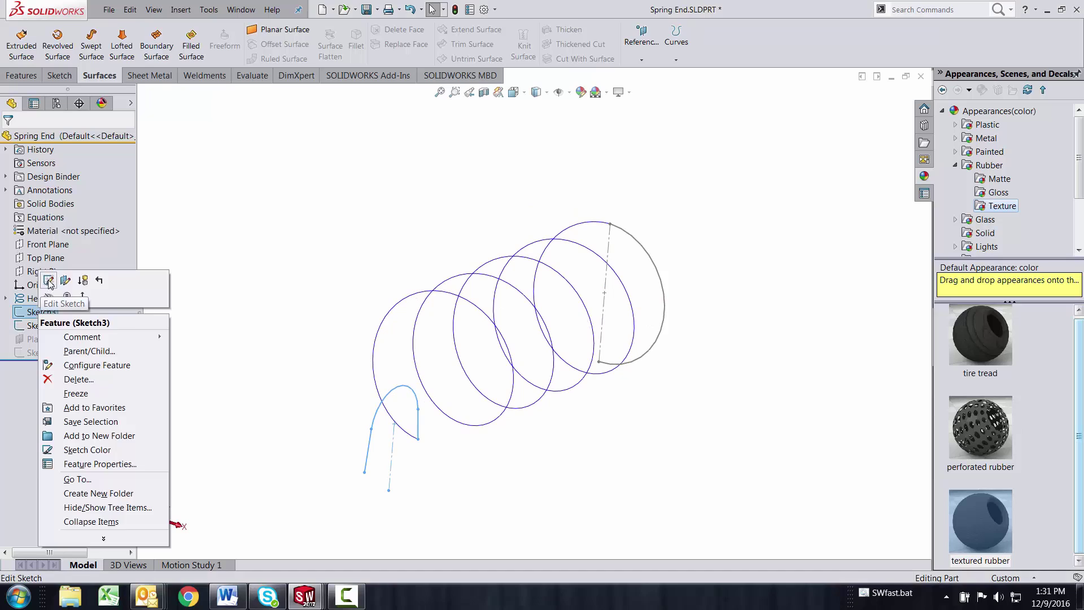
click(47, 281)
scroll(418, 444, down, 6)
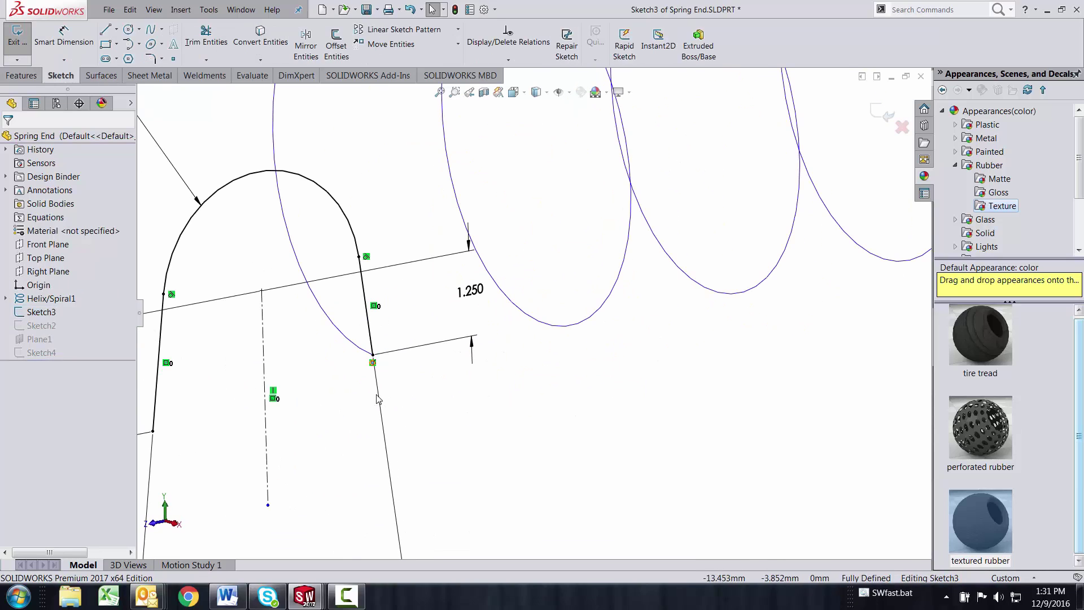
click(346, 341)
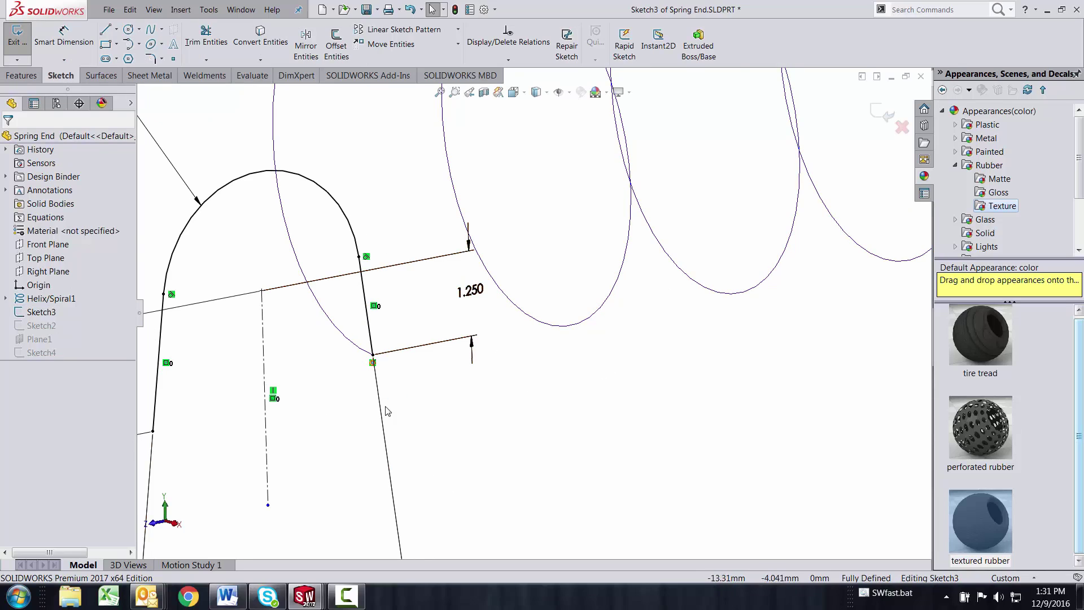
scroll(294, 217, up, 3)
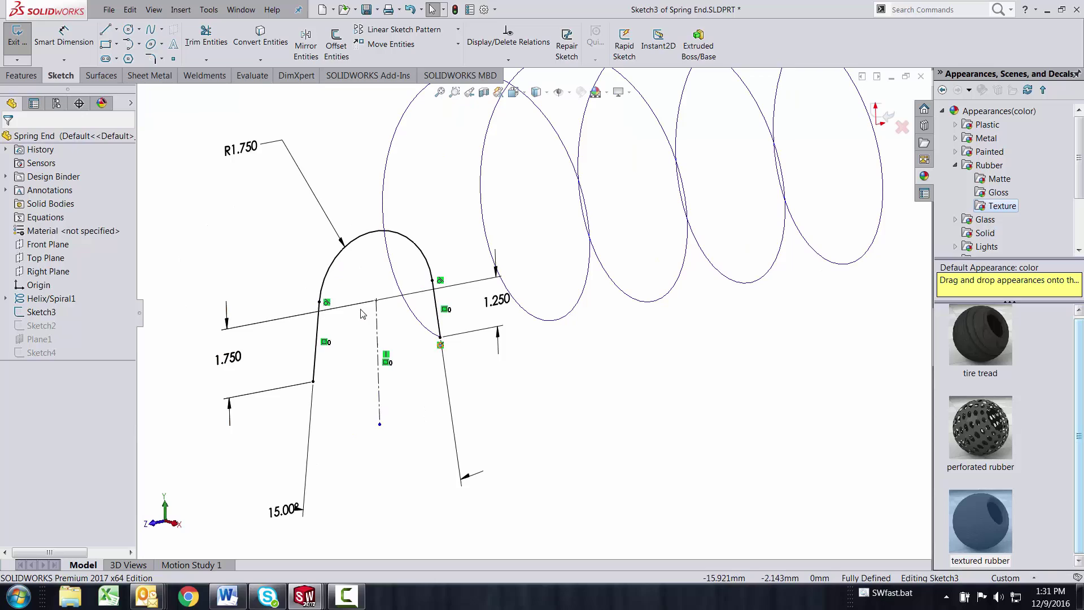
scroll(363, 314, up, 2)
click(876, 113)
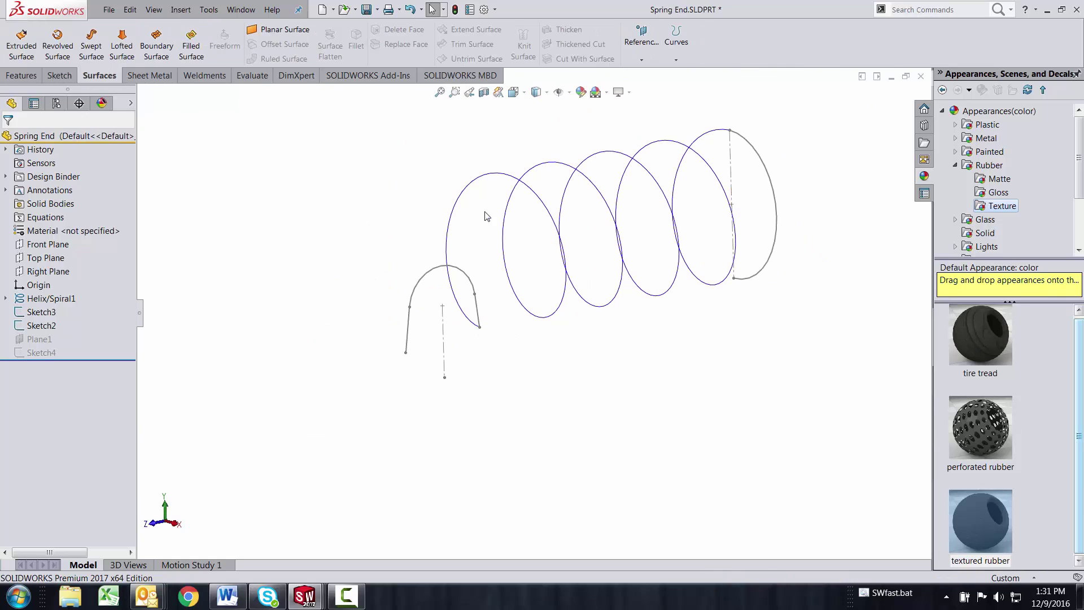
mouse_move(487, 217)
middle_down()
mouse_move(504, 194)
mouse_move(523, 213)
mouse_move(495, 236)
middle_up()
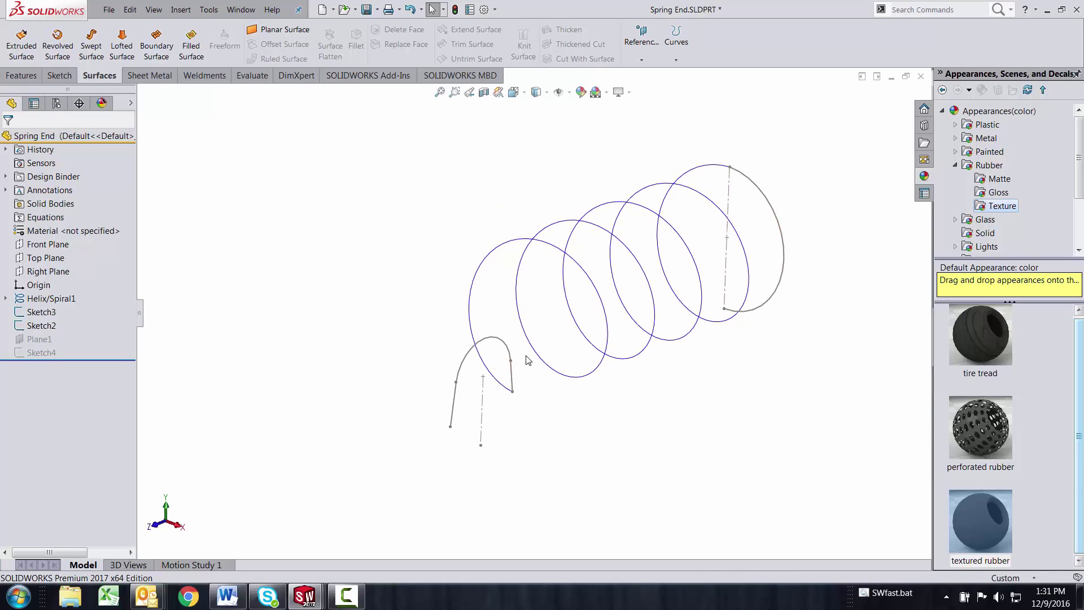
scroll(768, 278, down, 2)
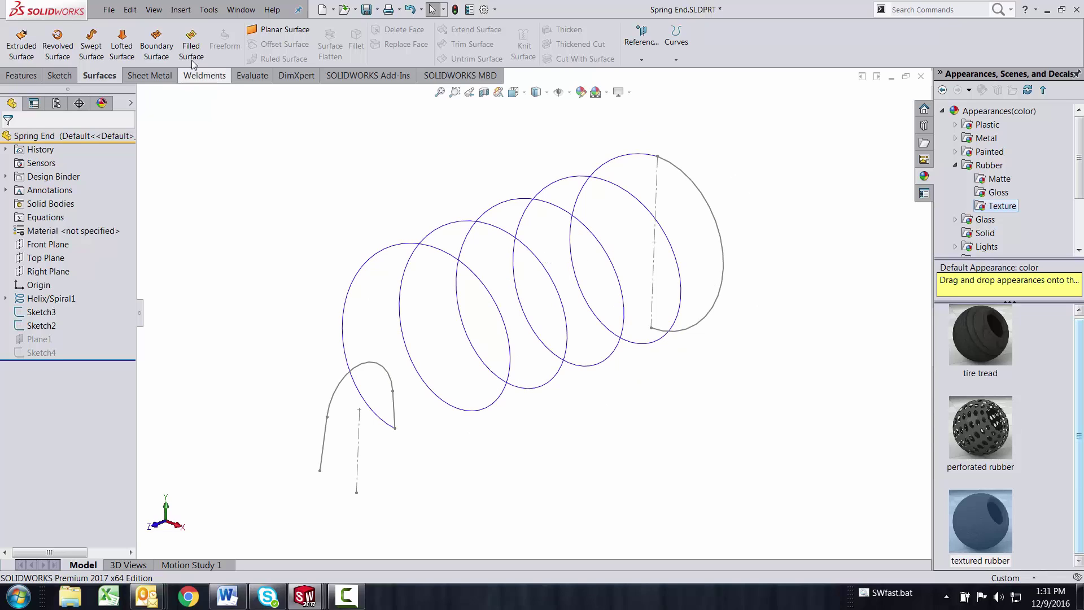
Insert a sketch-on-sketch projected curve from Sketch3 and Sketch2, checking its preview before confirming.
click(182, 9)
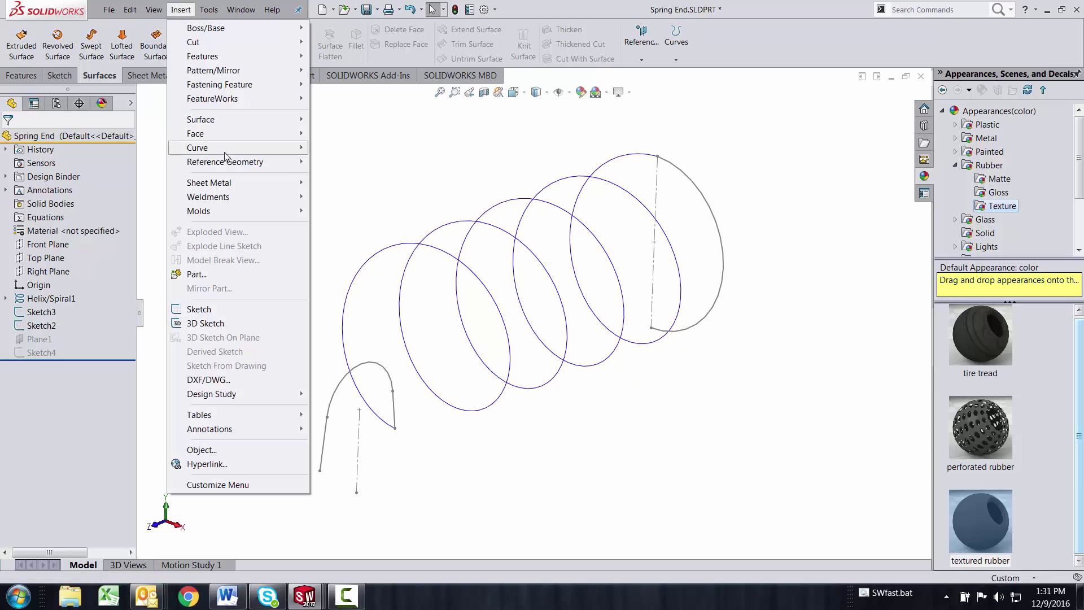
mouse_move(227, 155)
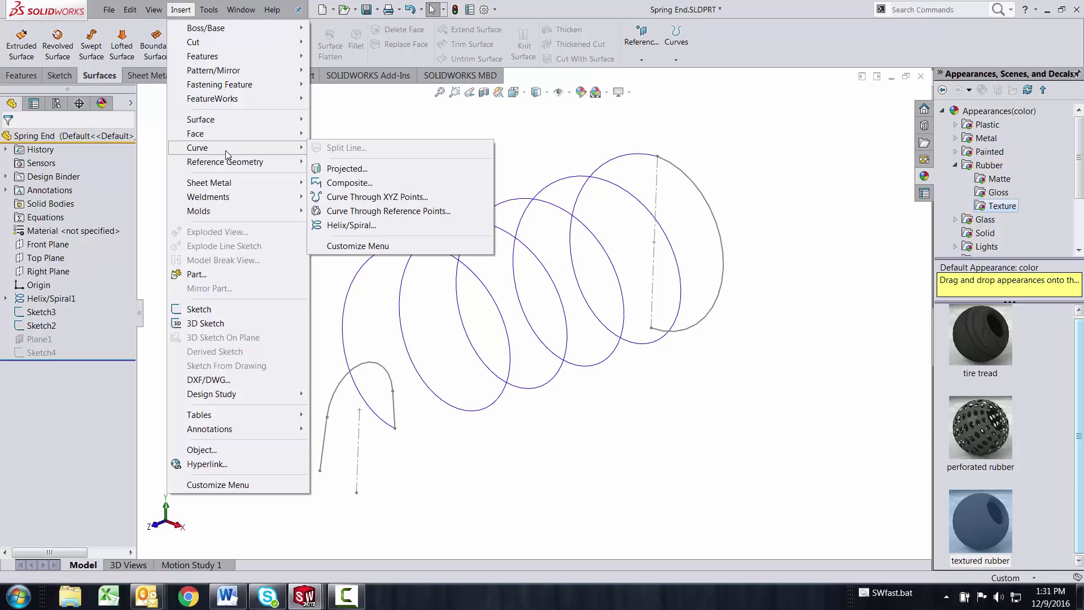
click(351, 171)
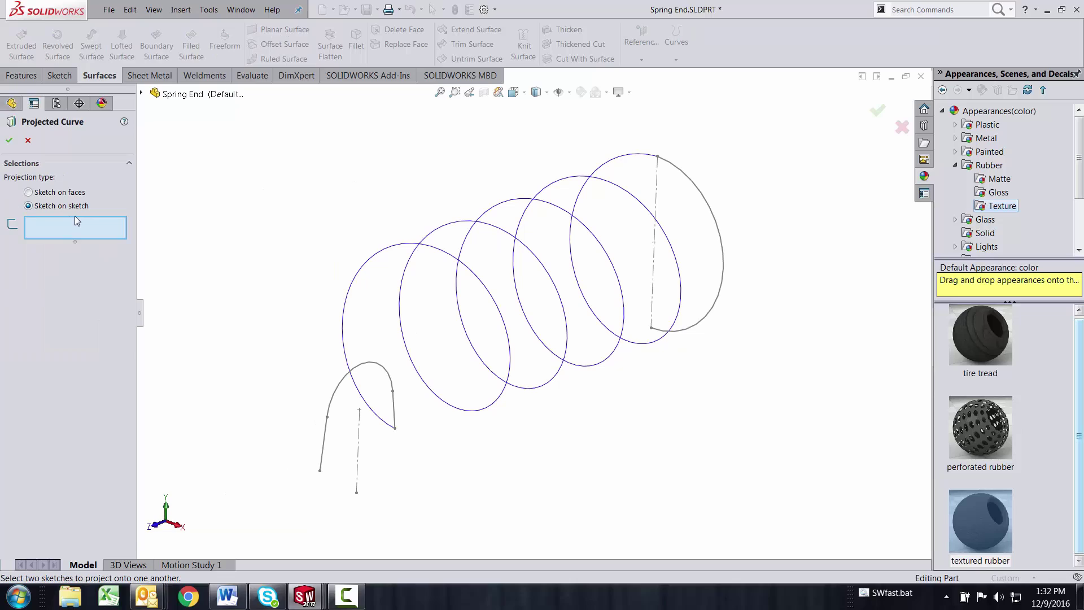
click(380, 370)
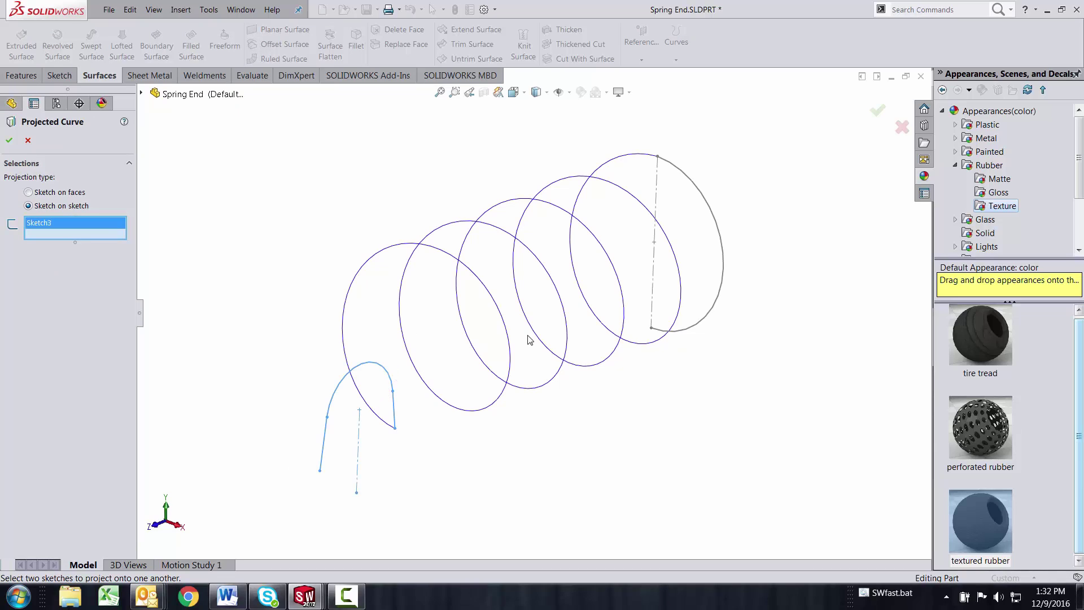
click(716, 225)
middle_drag(362, 395, 369, 470)
scroll(370, 471, down, 3)
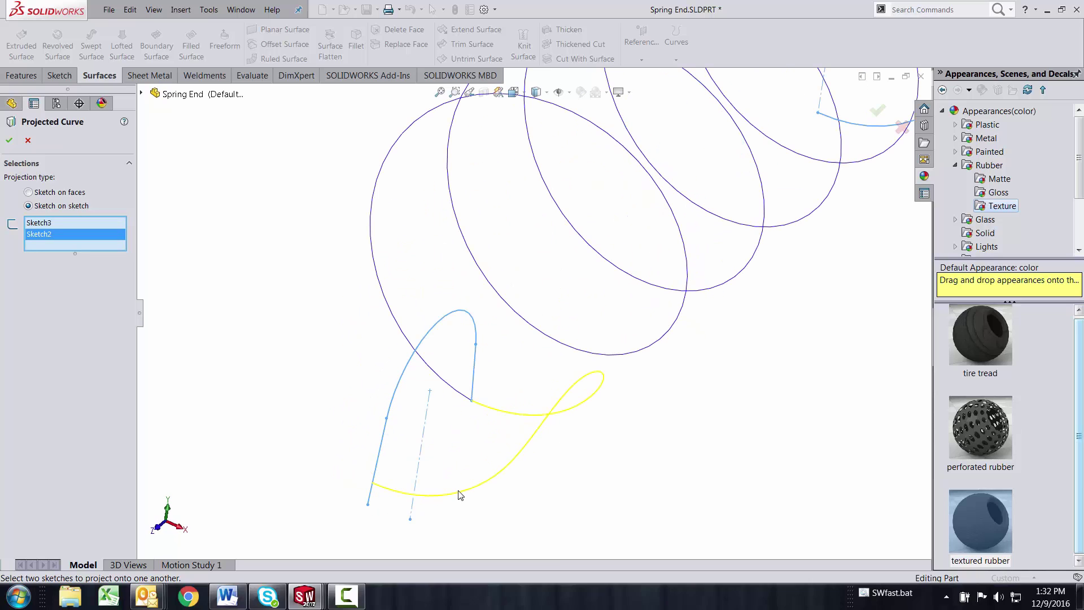
ctrl+middle_drag(462, 495, 734, 457)
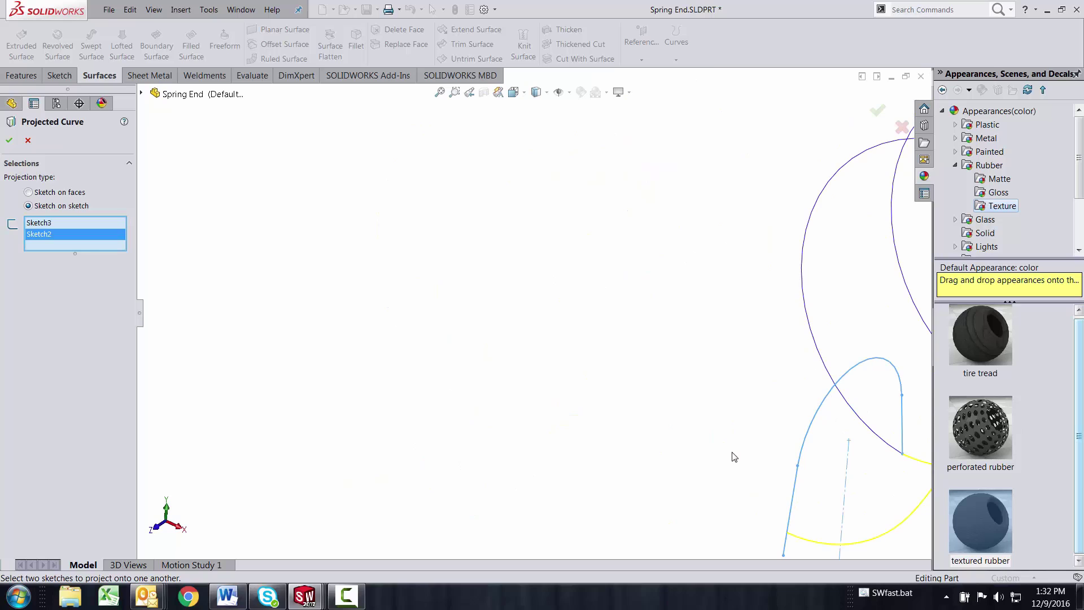
key(f)
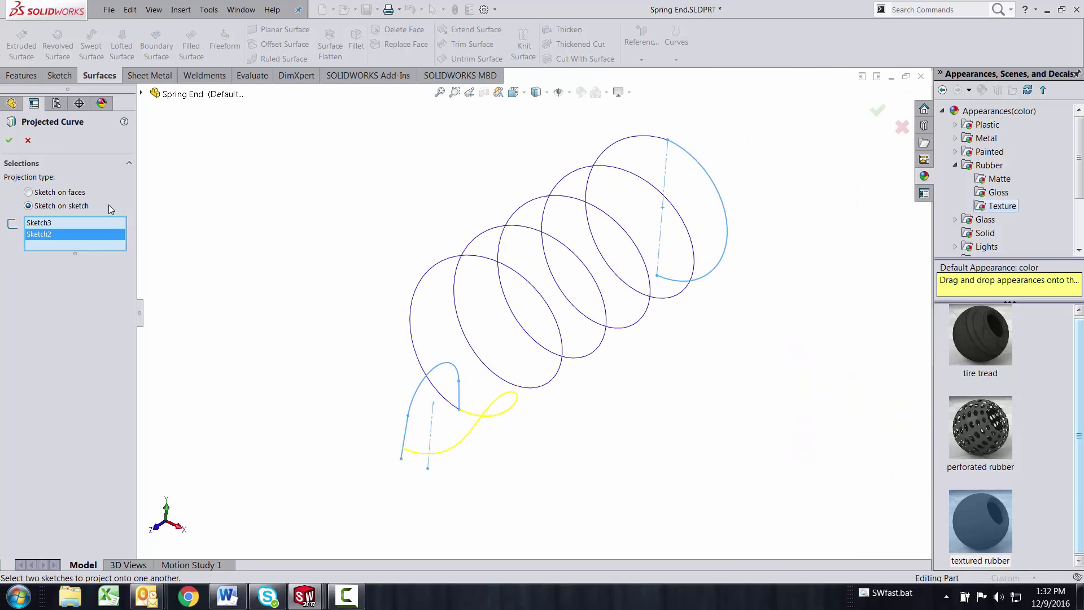
right_drag(264, 264, 307, 263)
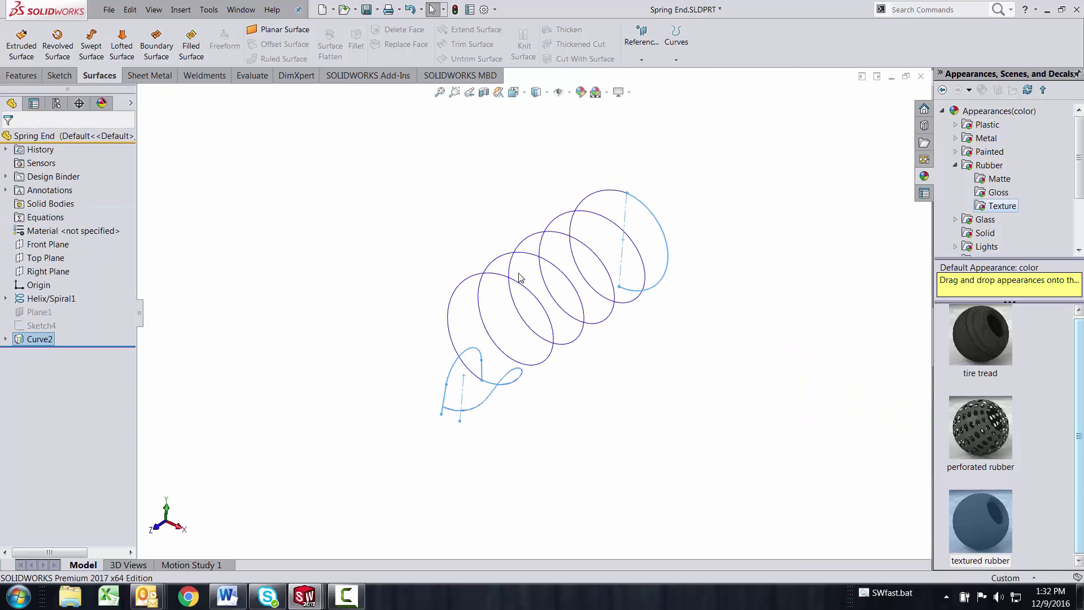
Orbit and zoom the spring, clear the selection, and expand Curve2 to show Sketch2 and Sketch3.
middle_drag(519, 277, 574, 296)
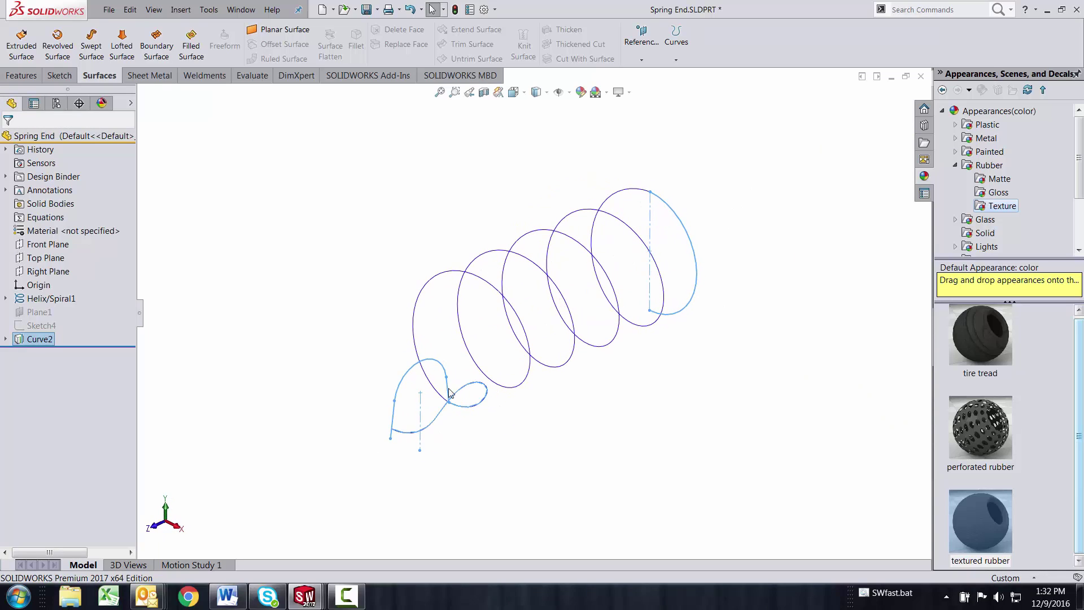
scroll(489, 360, down, 3)
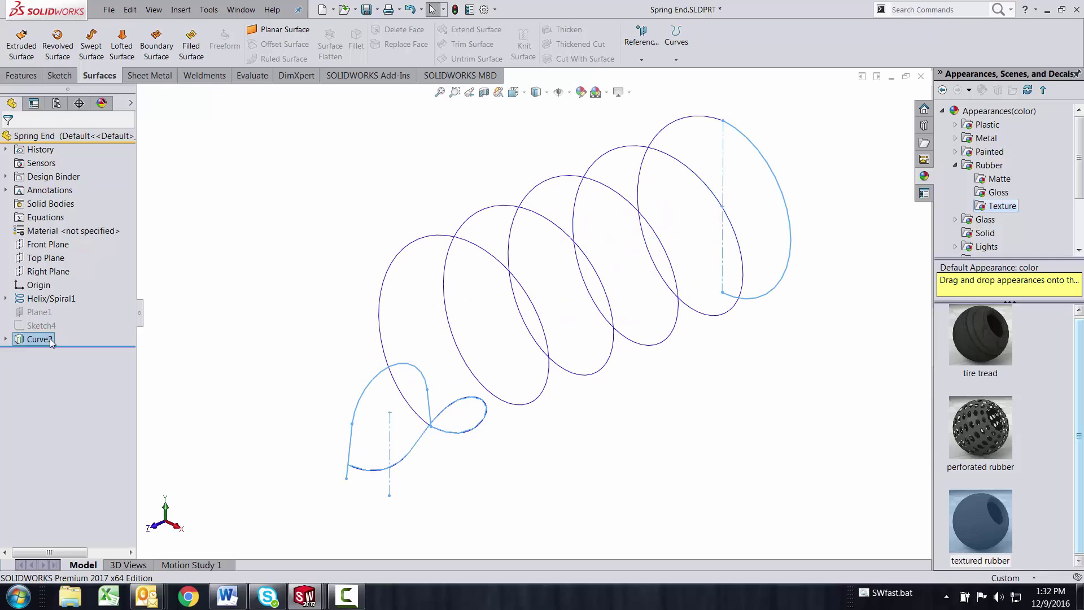
click(180, 335)
click(5, 339)
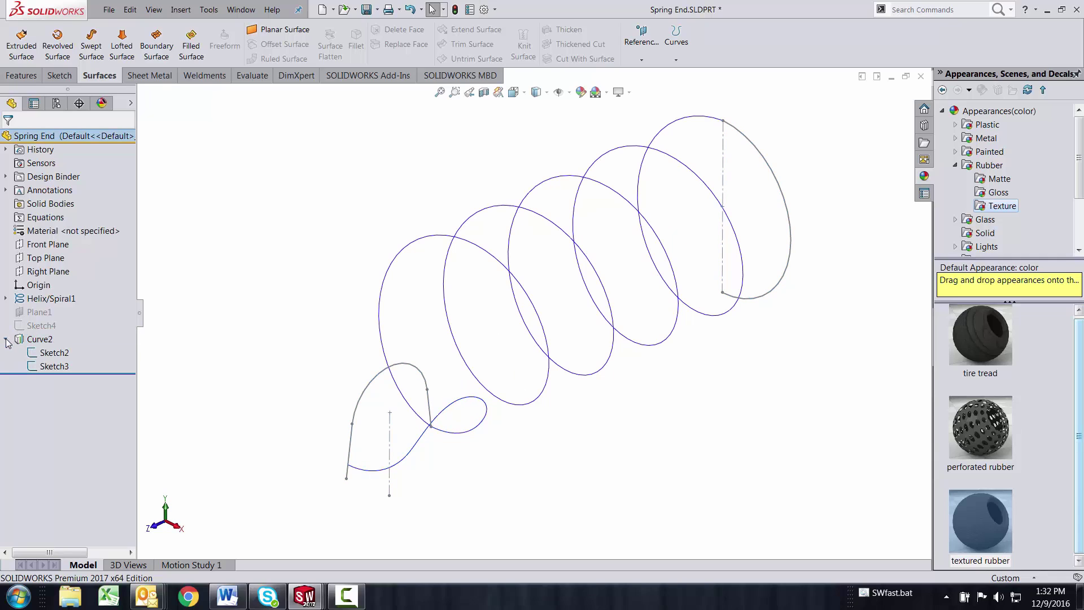
Show Sketch2's end arc and drag it to try different diameters.
double_click(54, 353)
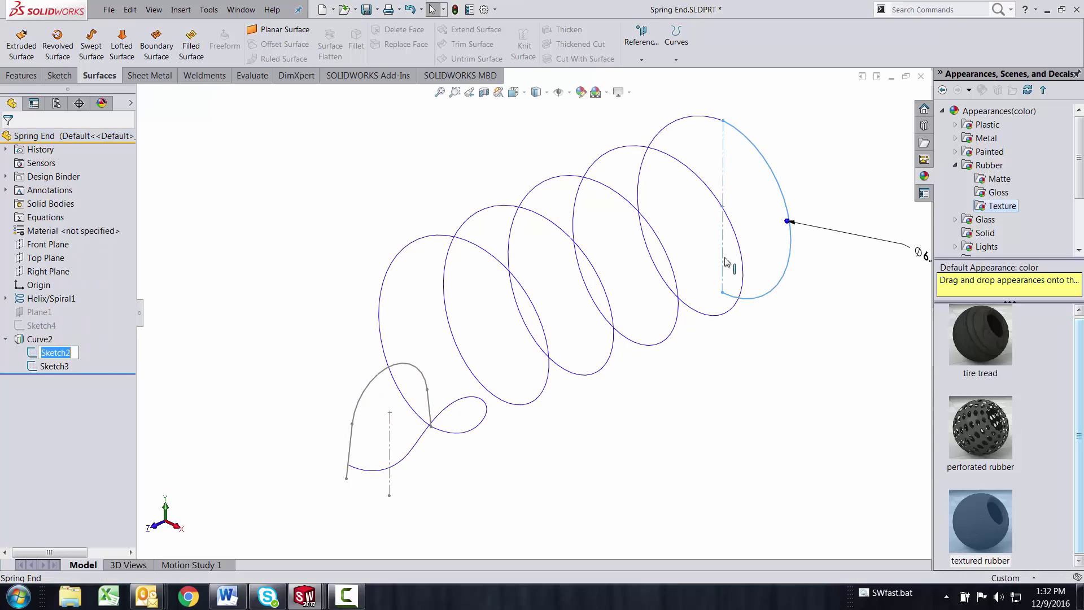
drag(785, 224, 761, 226)
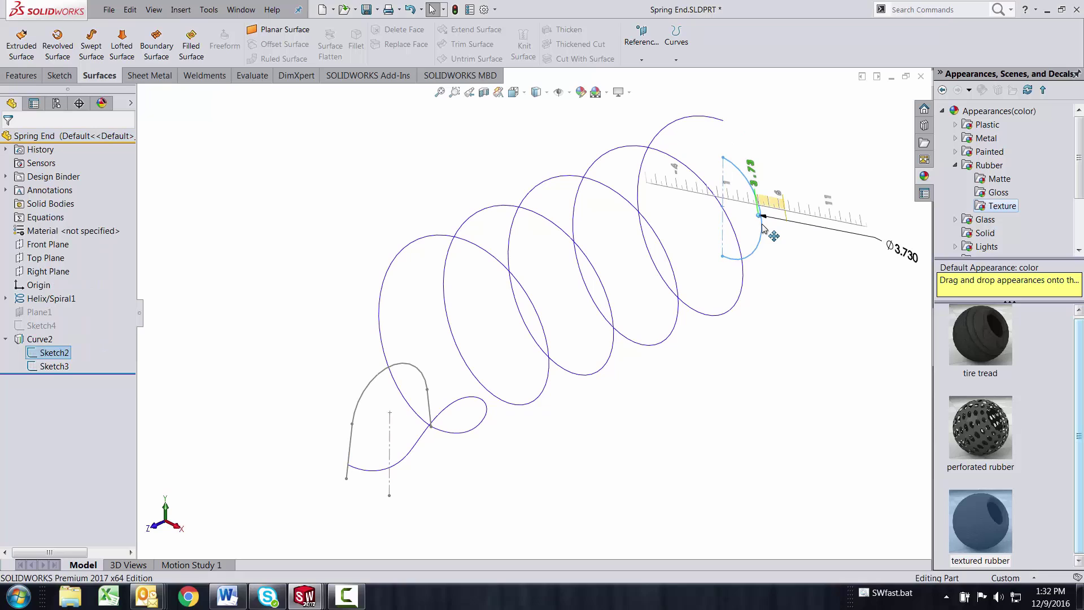
drag(762, 226, 765, 230)
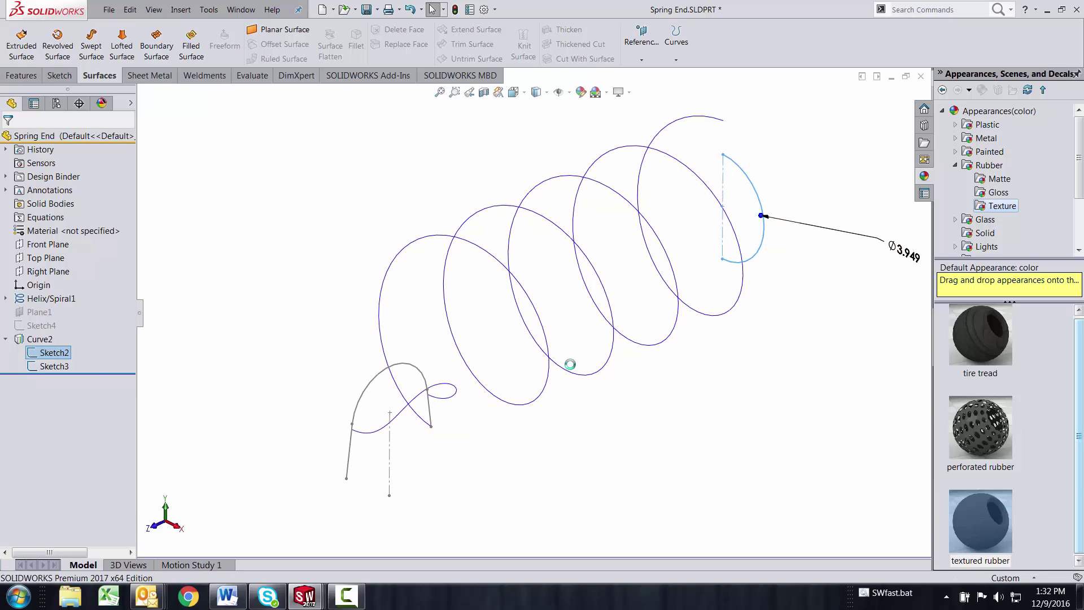
middle_drag(568, 363, 497, 428)
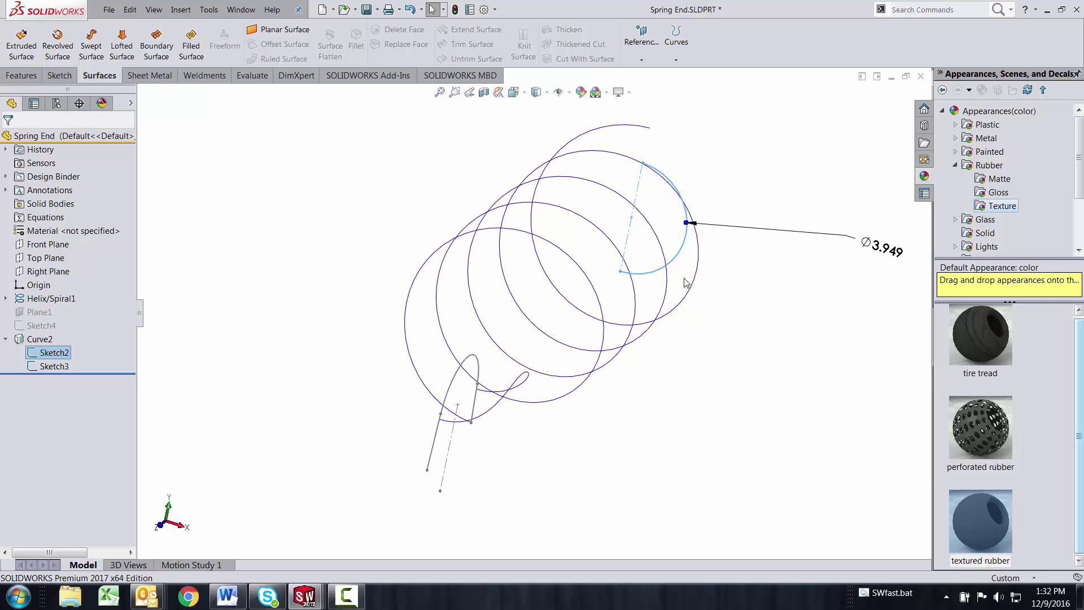
drag(687, 223, 729, 218)
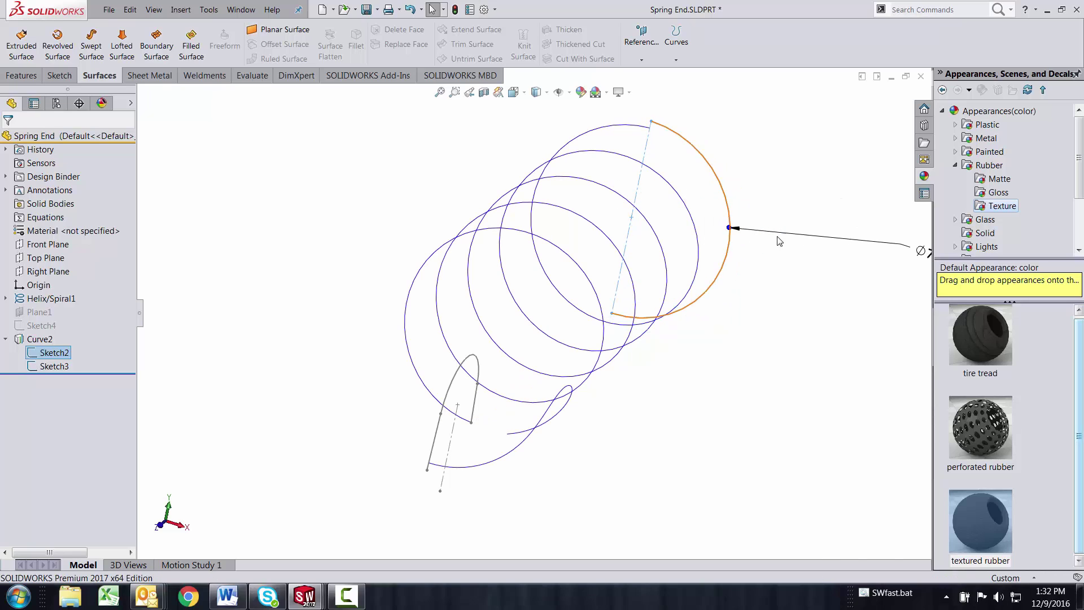
Change the arc's diameter dimension from 7 mm to 6.5 mm.
key(z)
scroll(576, 380, down, 2)
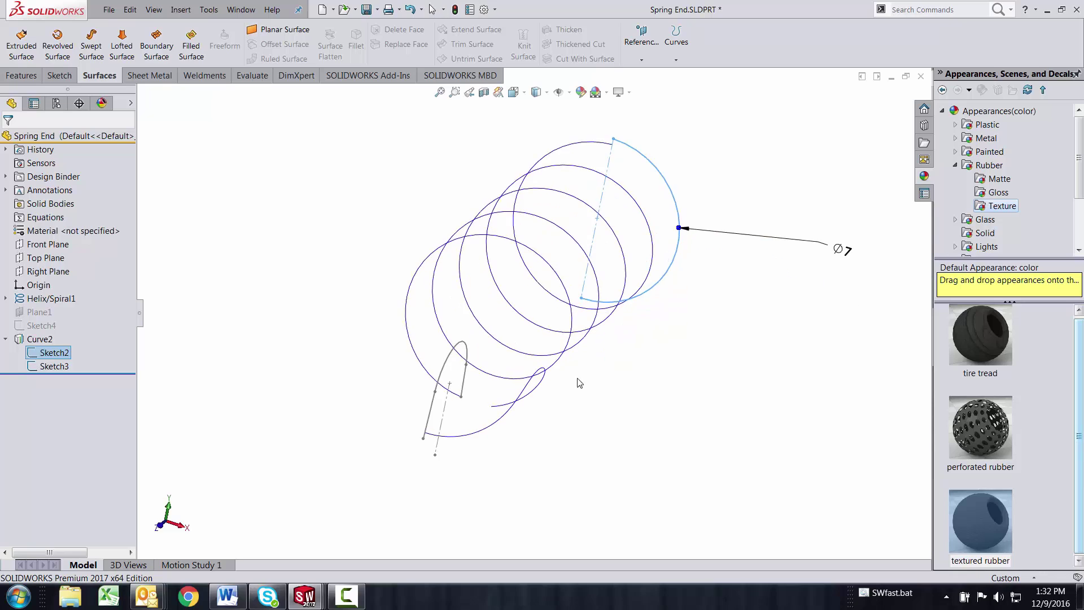
scroll(471, 401, up, 2)
mouse_move(771, 281)
middle_down()
mouse_move(709, 320)
mouse_move(611, 419)
middle_up()
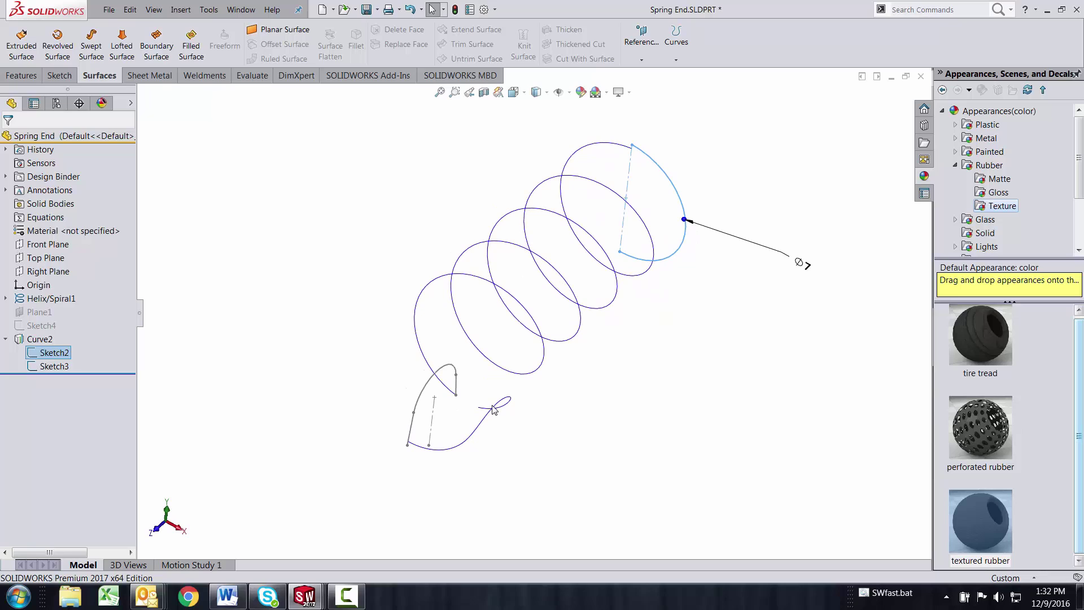
double_click(805, 264)
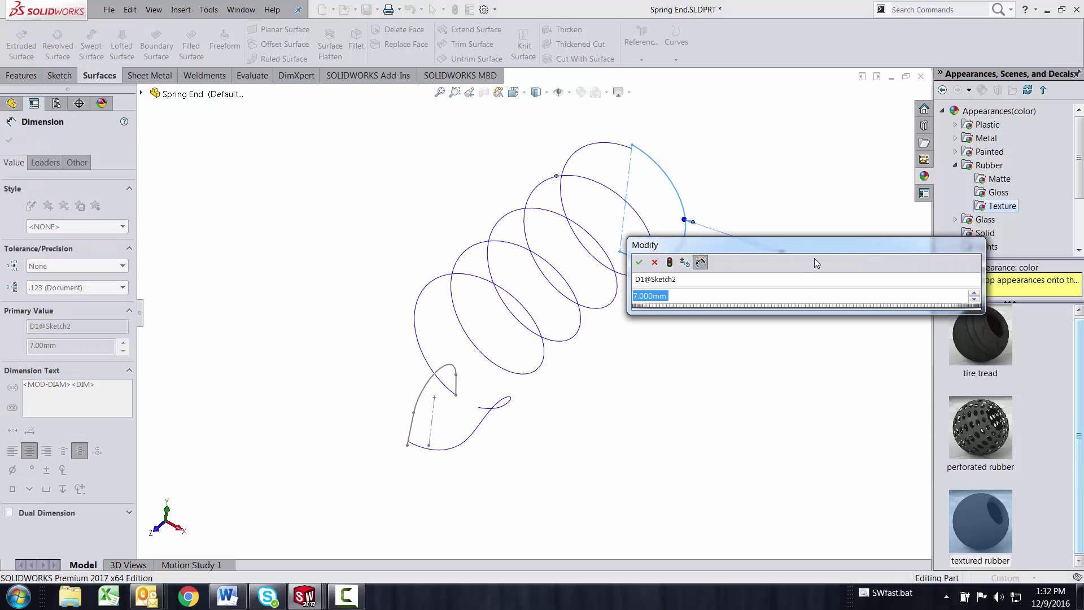
text(6)
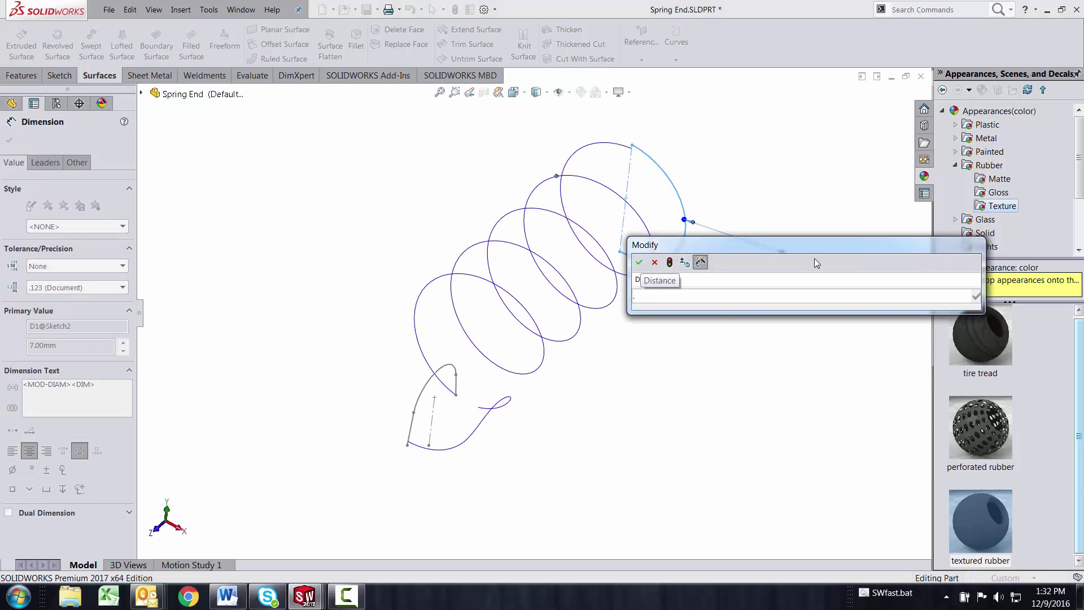
text(.5)
key(Return)
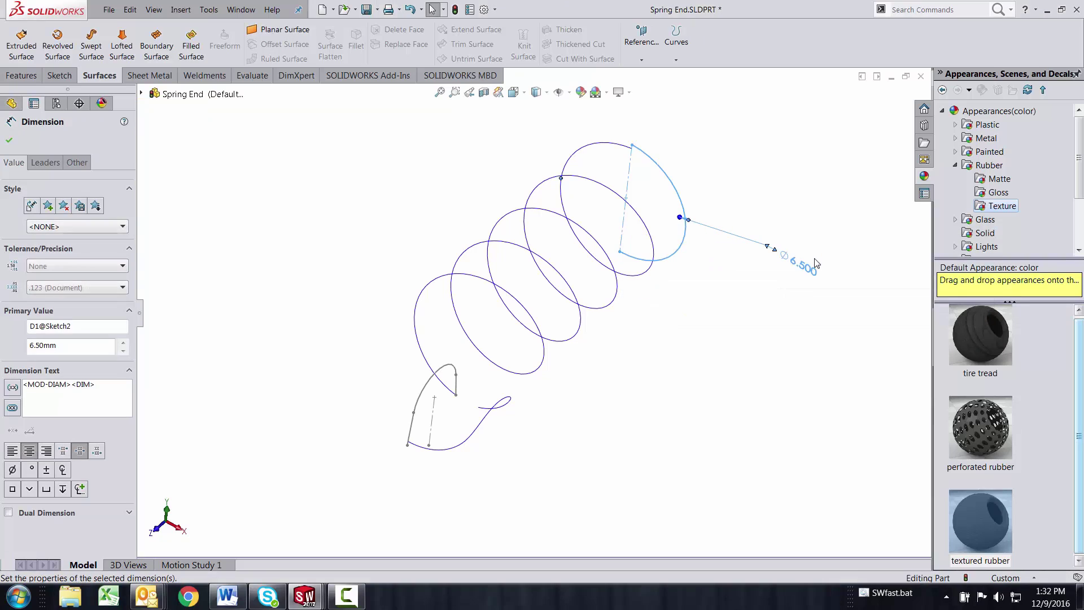
Rebuild the model with the 6.5 mm diameter and zoom to check the result.
click(456, 10)
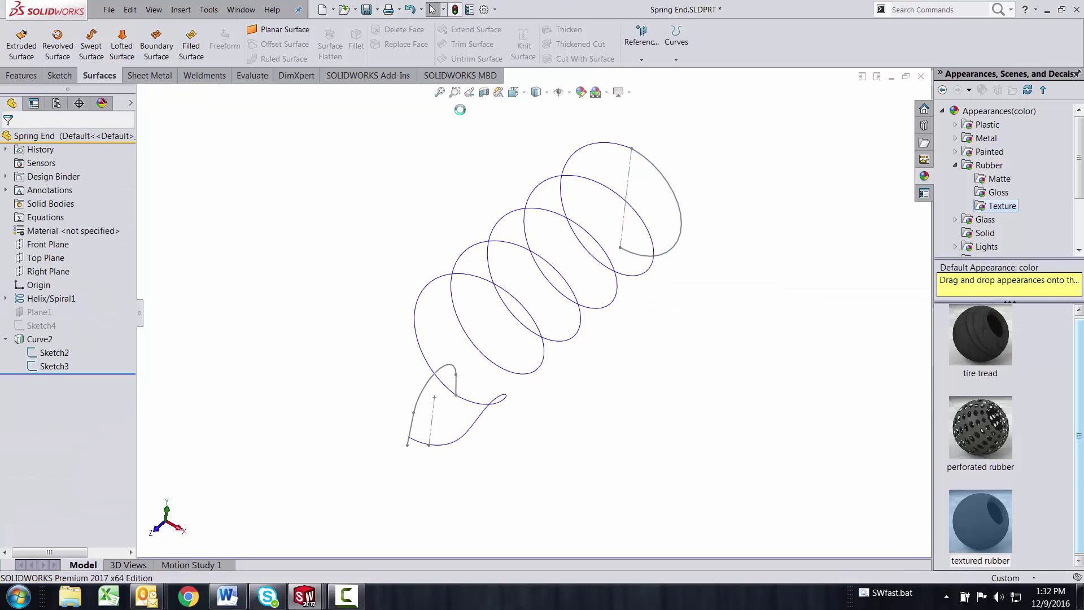
scroll(452, 403, down, 3)
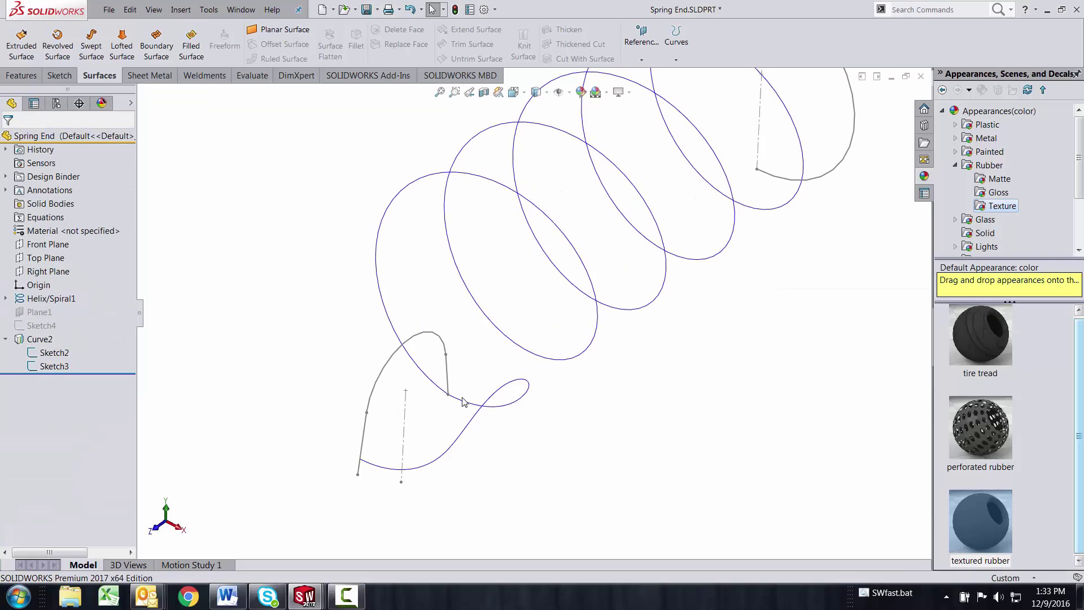
scroll(462, 402, up, 2)
scroll(593, 177, down, 2)
scroll(622, 203, up, 2)
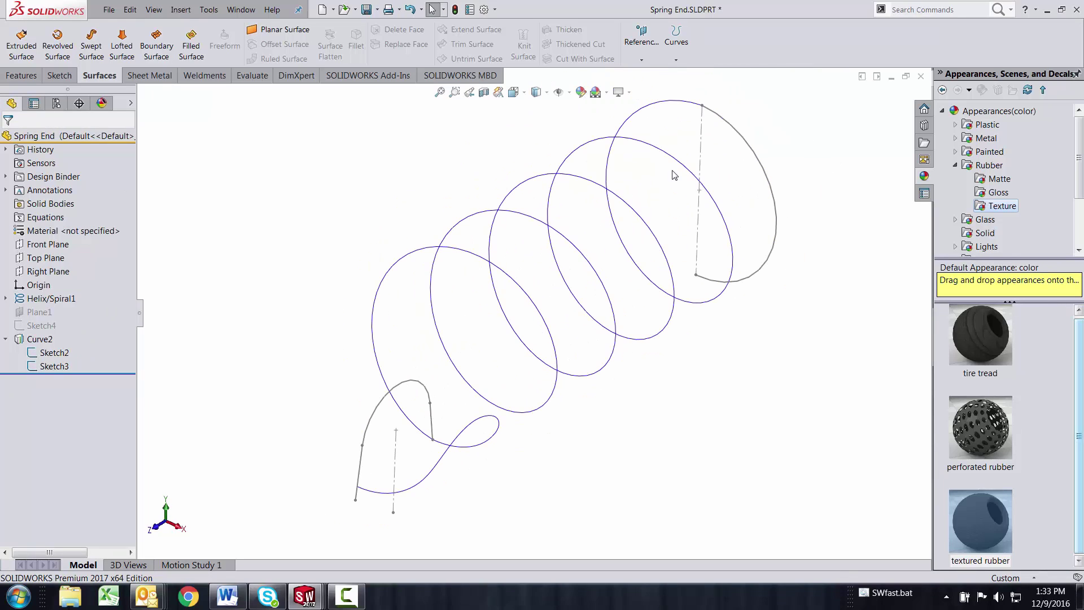
Join Helix/Spiral1 and Curve2 into the composite curve CompCurve1.
click(677, 105)
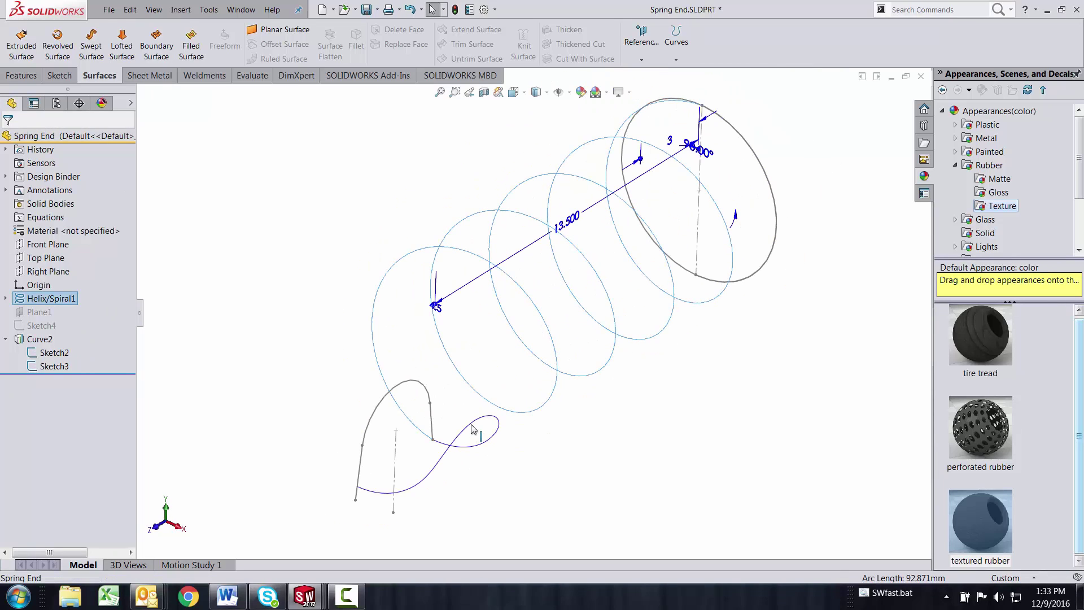
click(44, 340)
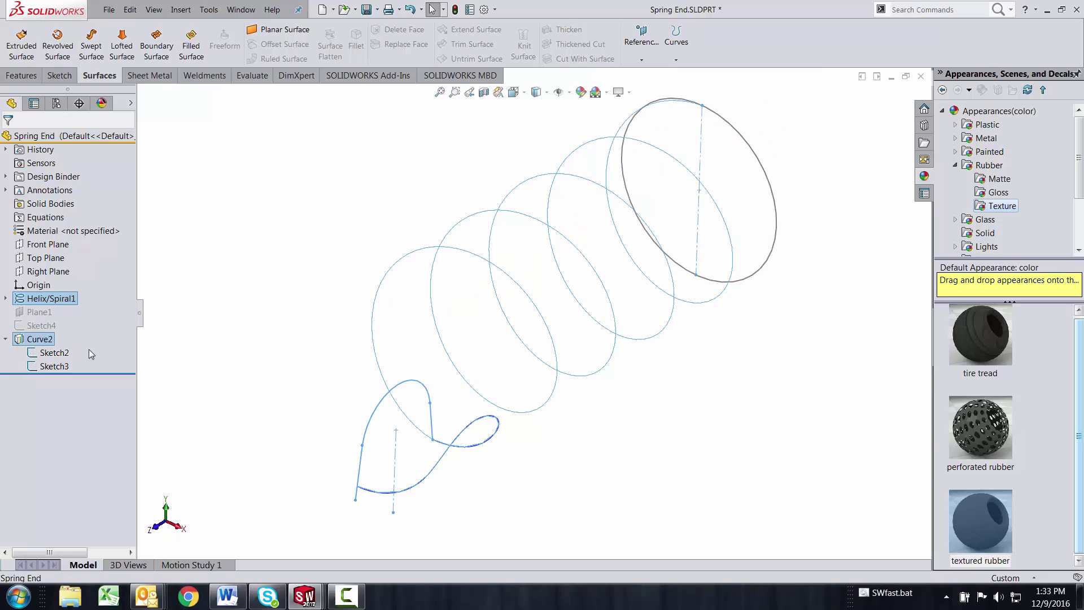
click(181, 10)
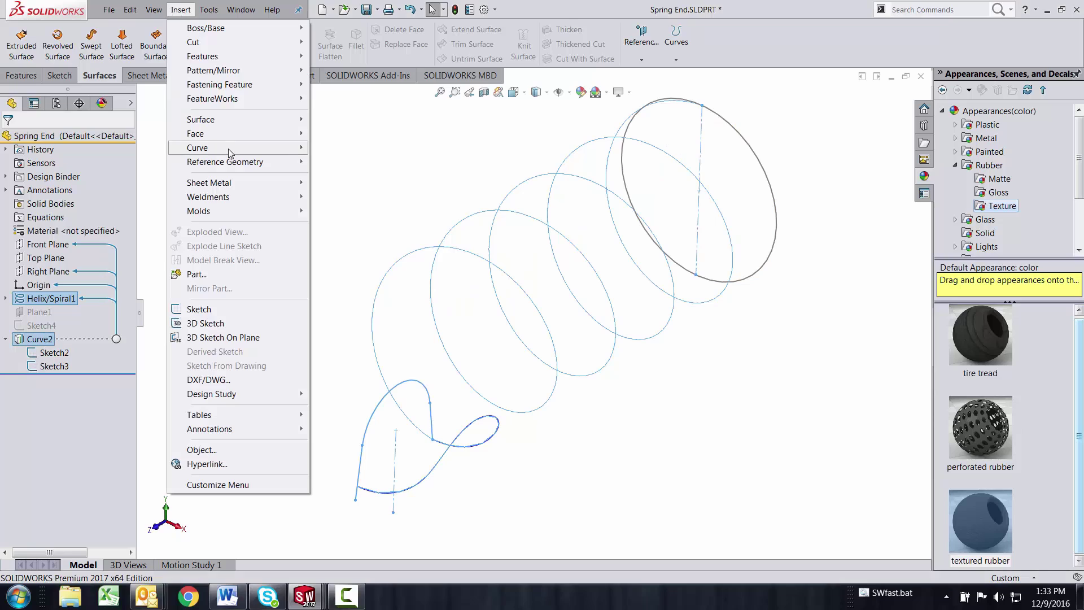
mouse_move(228, 148)
click(371, 182)
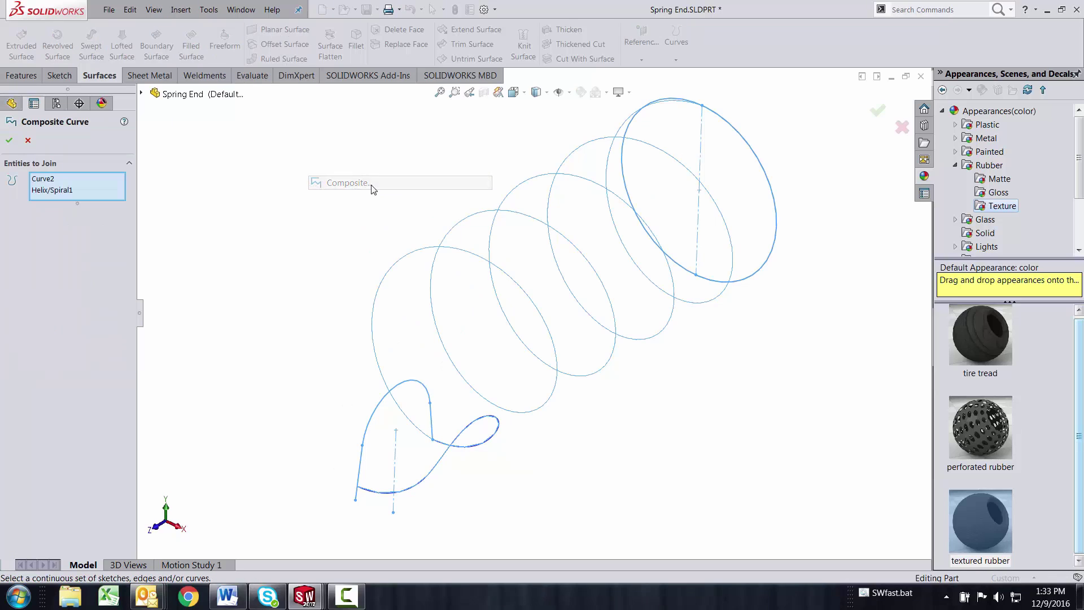
key(Return)
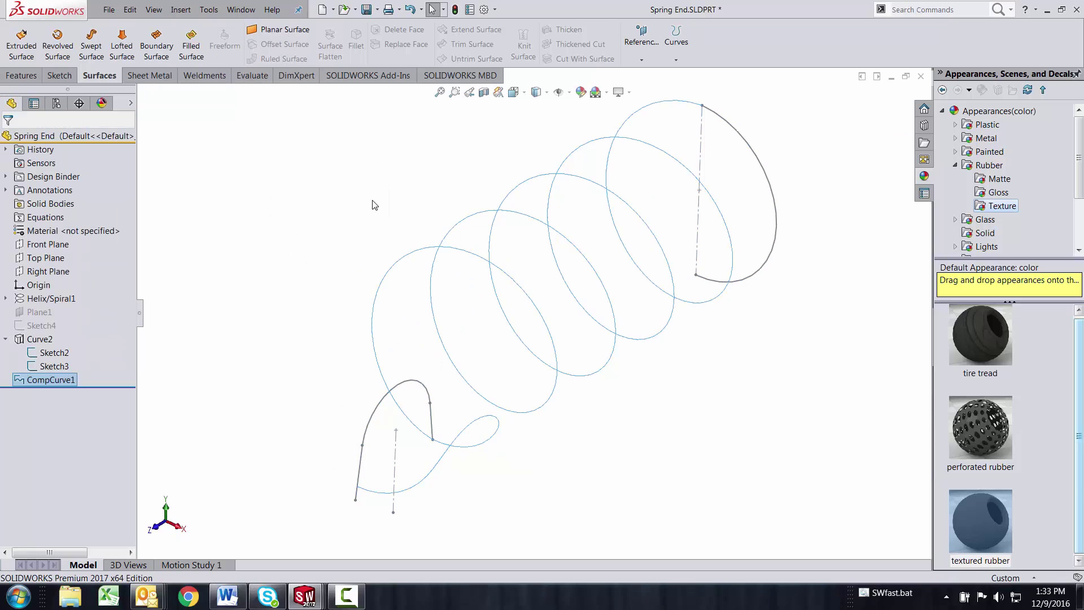
Start a Swept Boss/Base using a 1 mm circular profile.
right_drag(301, 201, 302, 187)
key(s)
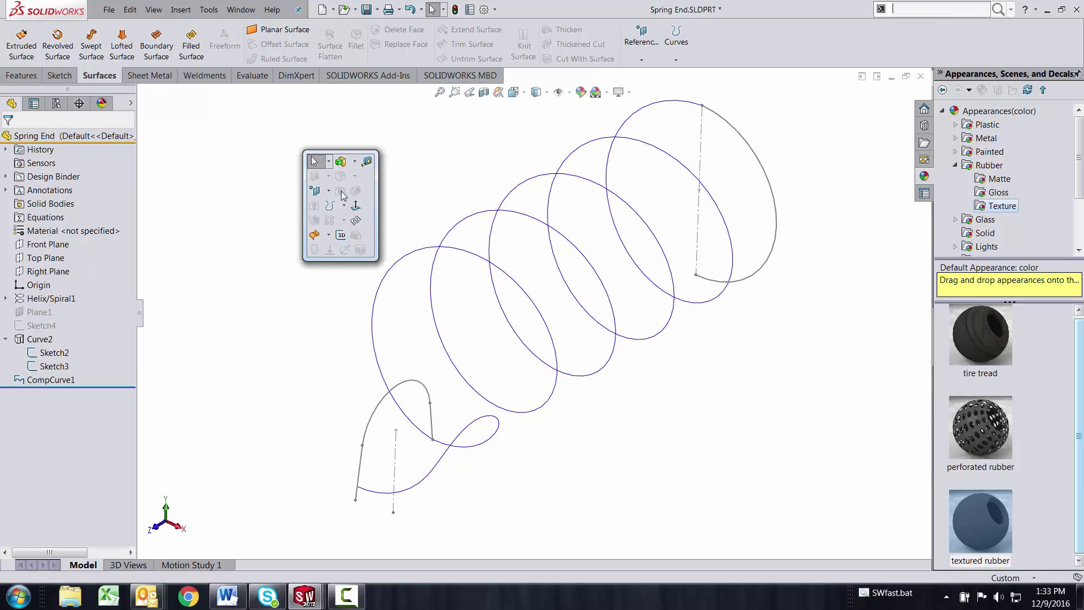
click(354, 161)
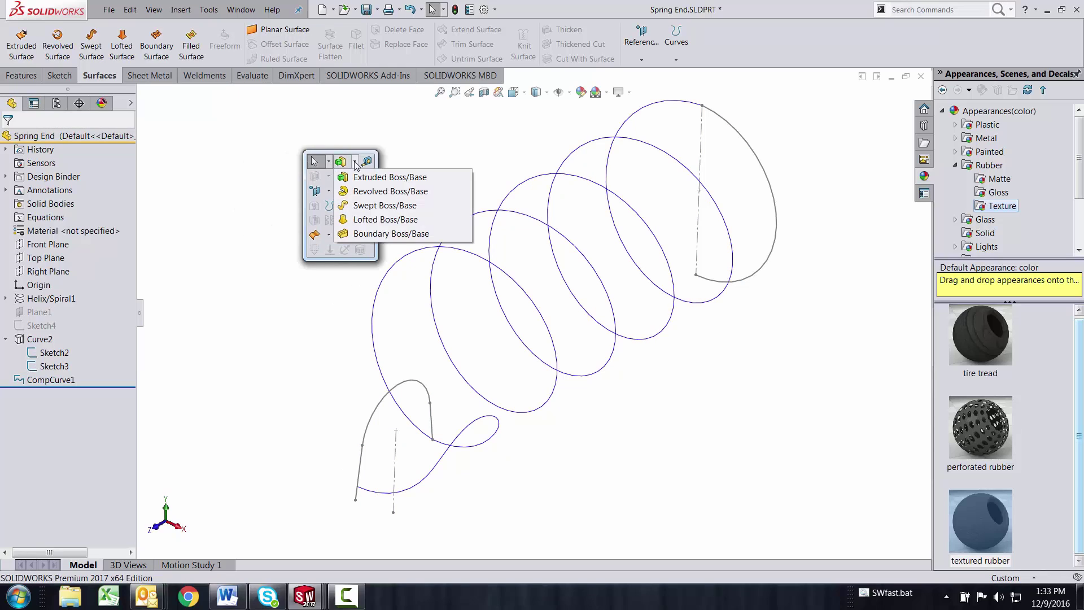
click(368, 207)
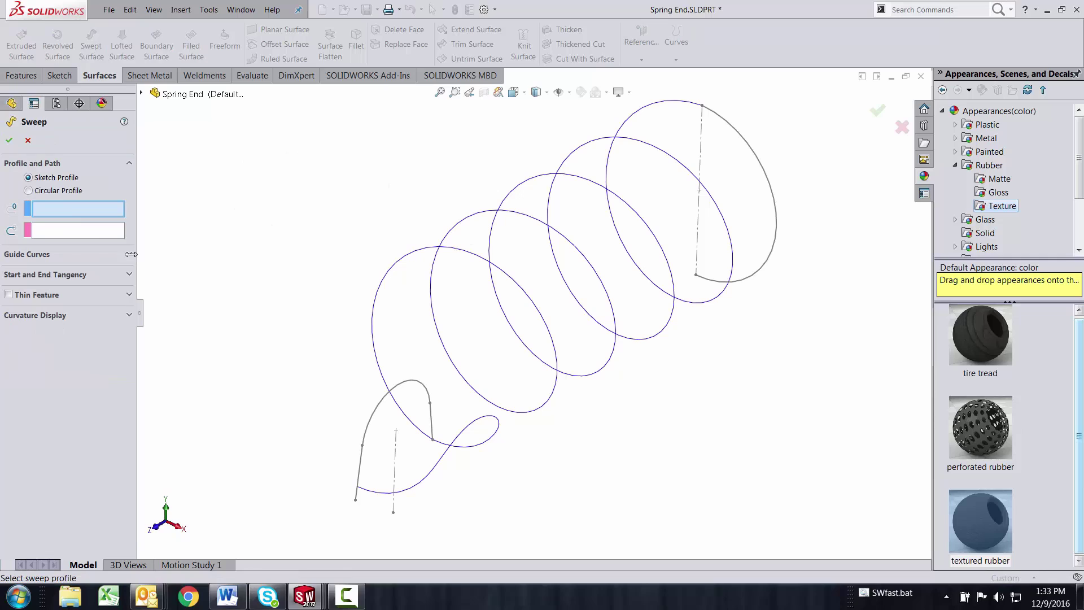
click(28, 191)
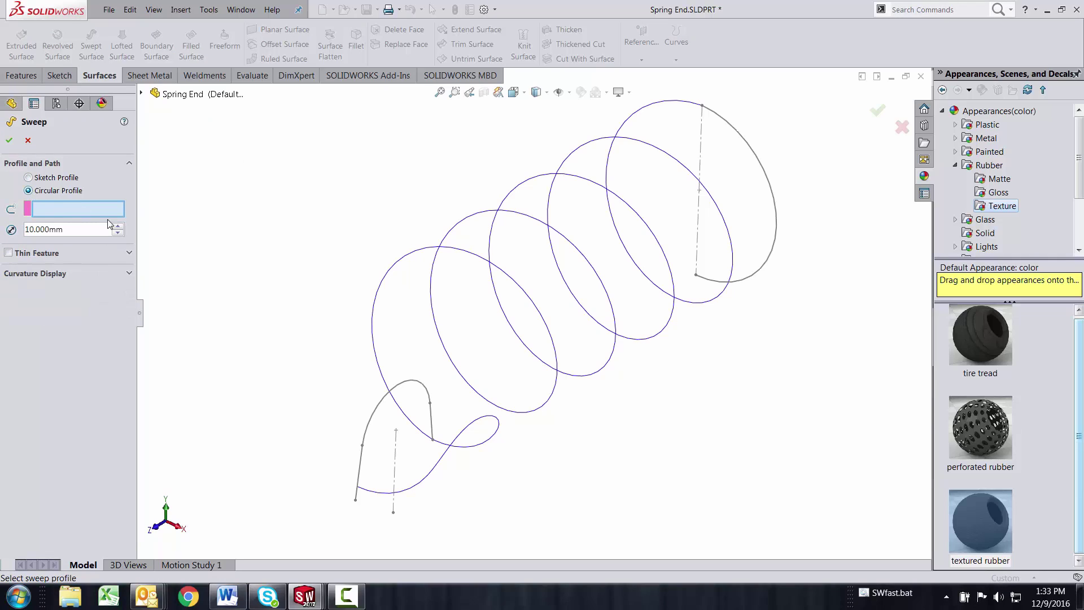
drag(65, 229, 3, 232)
text(1)
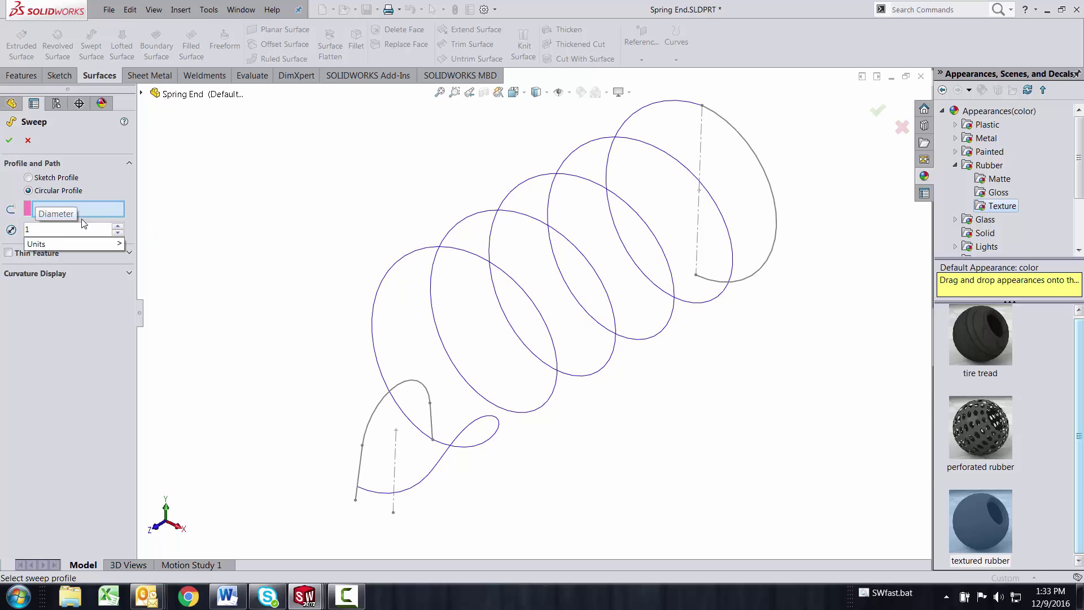
key(Return)
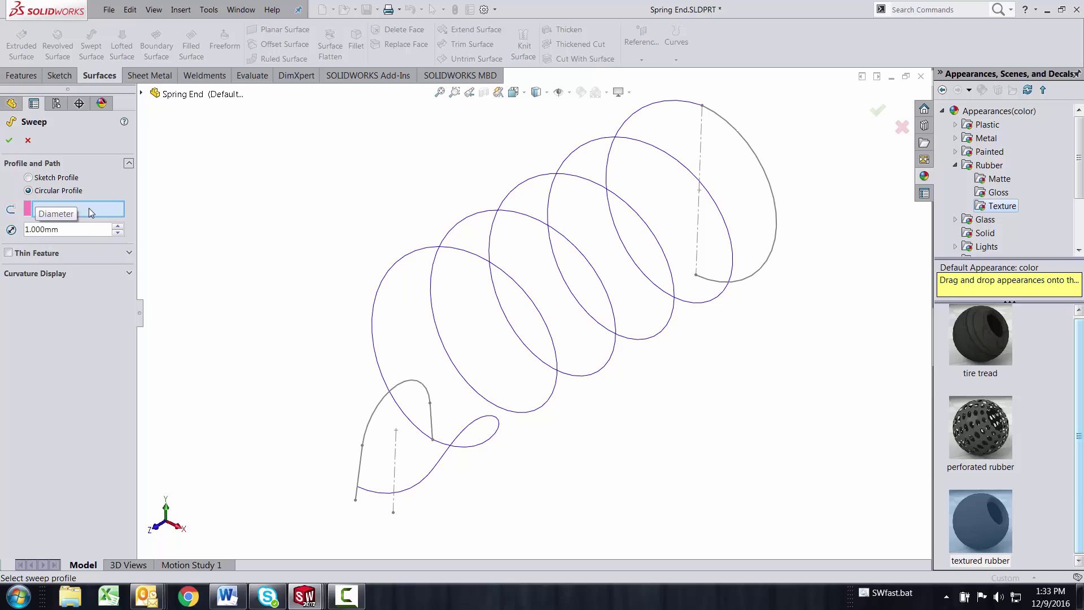
Use CompCurve1 as the sweep path, check the preview, and accept Sweep1.
click(141, 94)
click(199, 310)
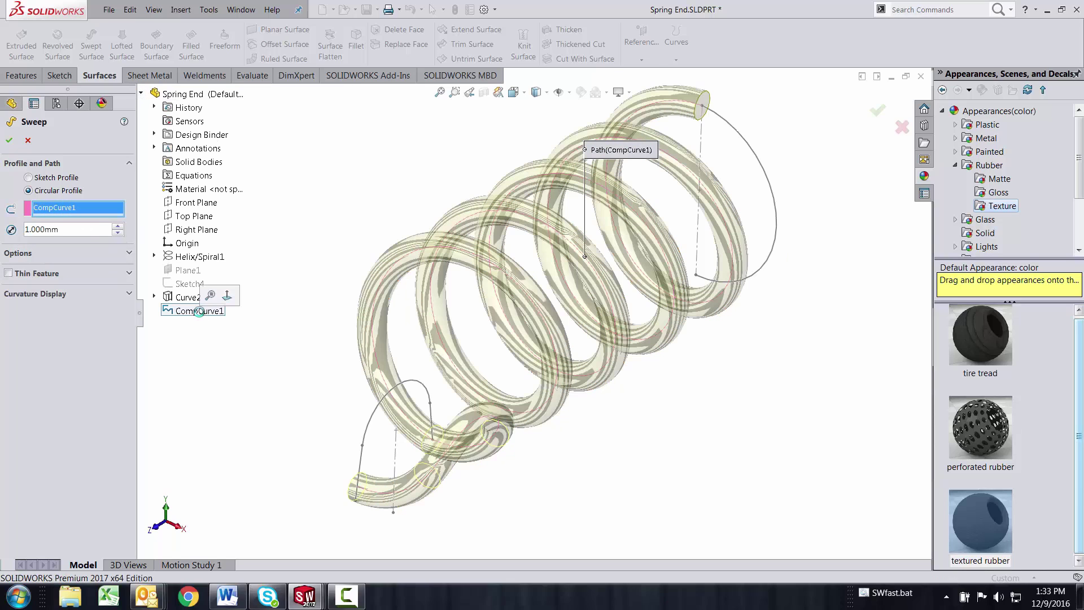
middle_drag(356, 329, 410, 339)
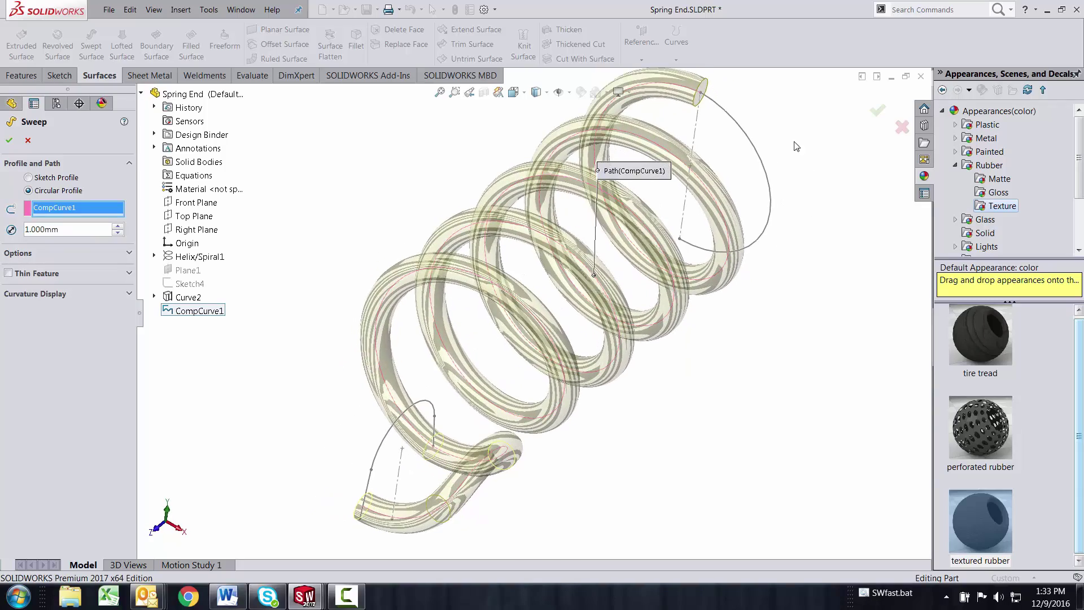
middle_drag(475, 504, 416, 467)
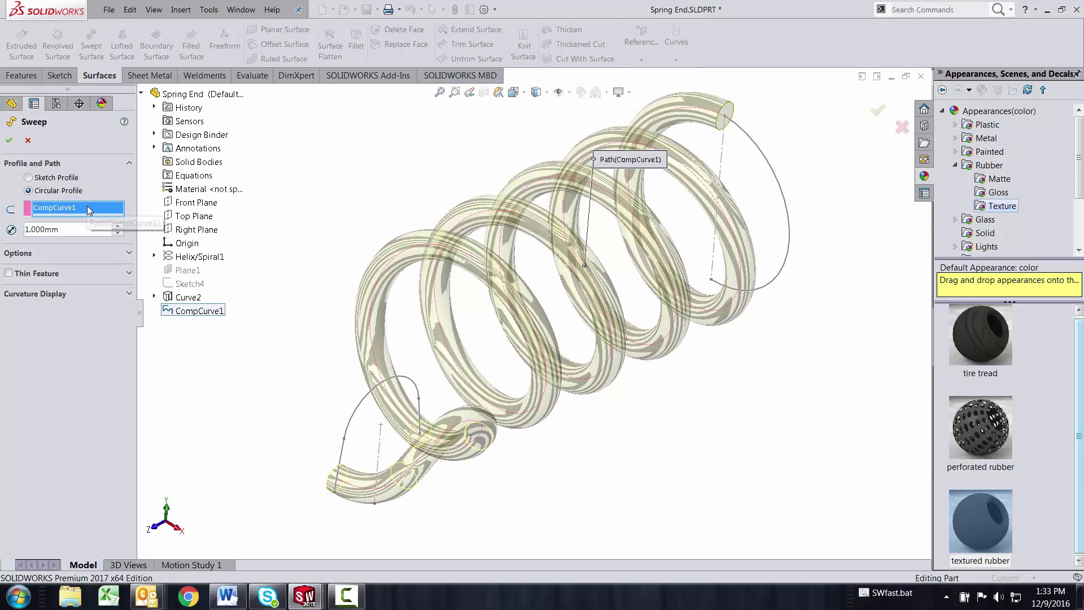
click(9, 140)
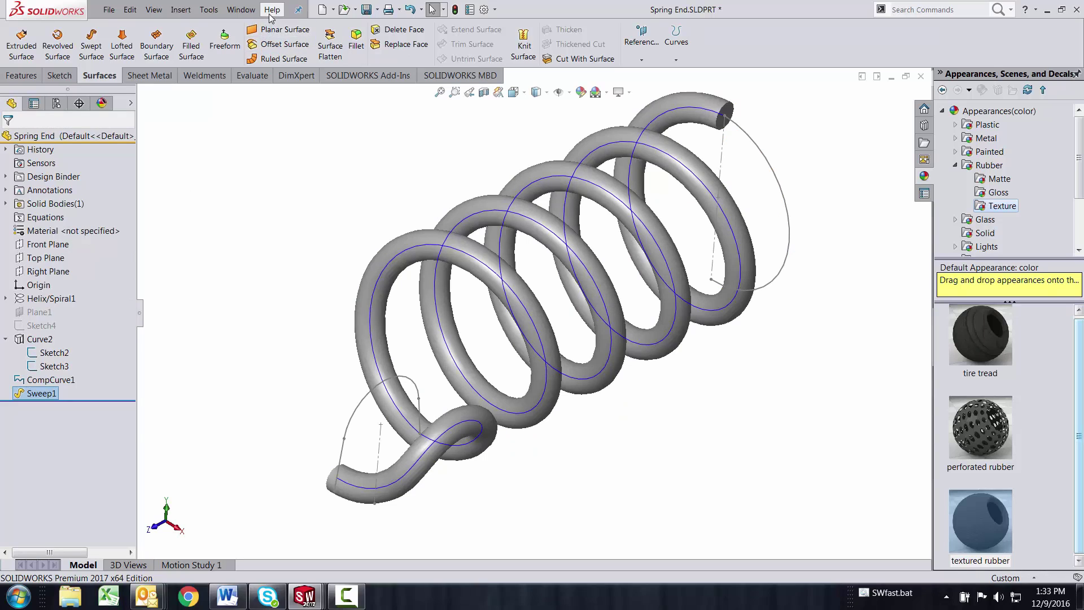
click(241, 10)
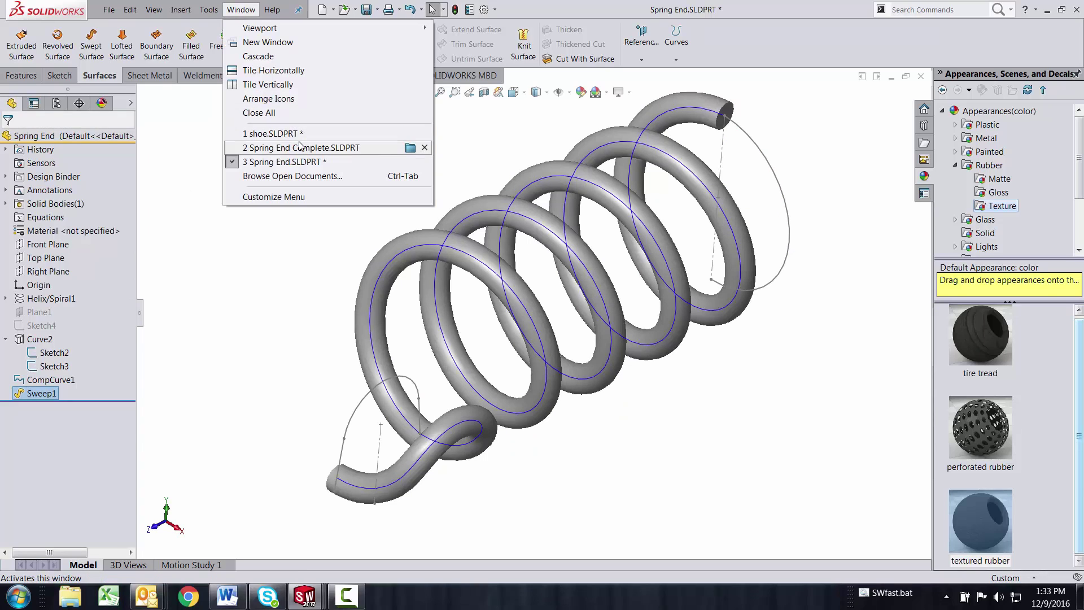
click(265, 129)
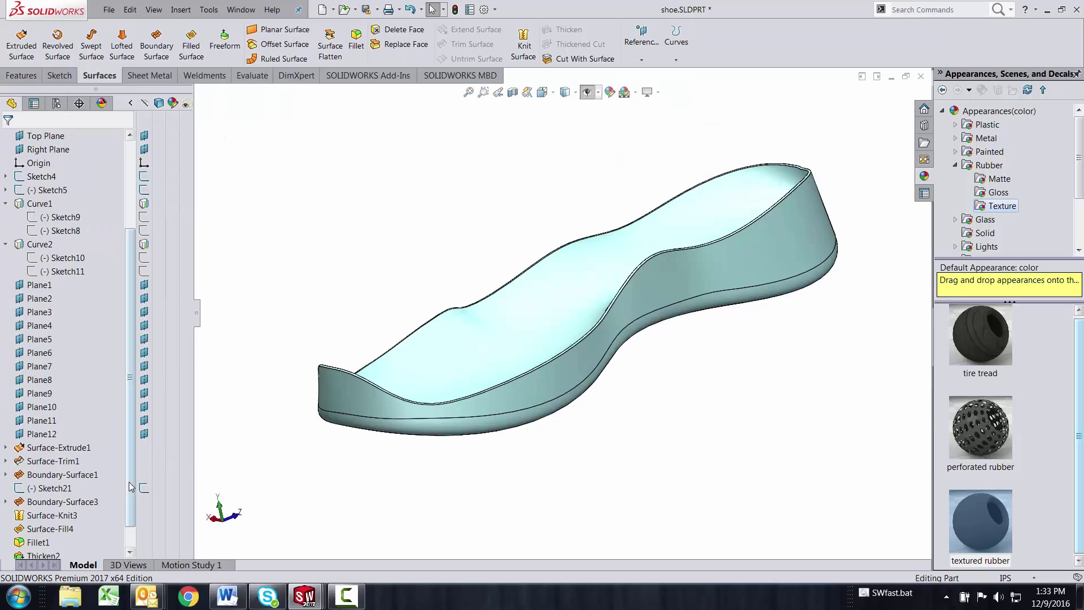
scroll(113, 534, down, 1)
mouse_move(113, 549)
mouse_down()
mouse_move(110, 197)
mouse_move(111, 256)
mouse_up()
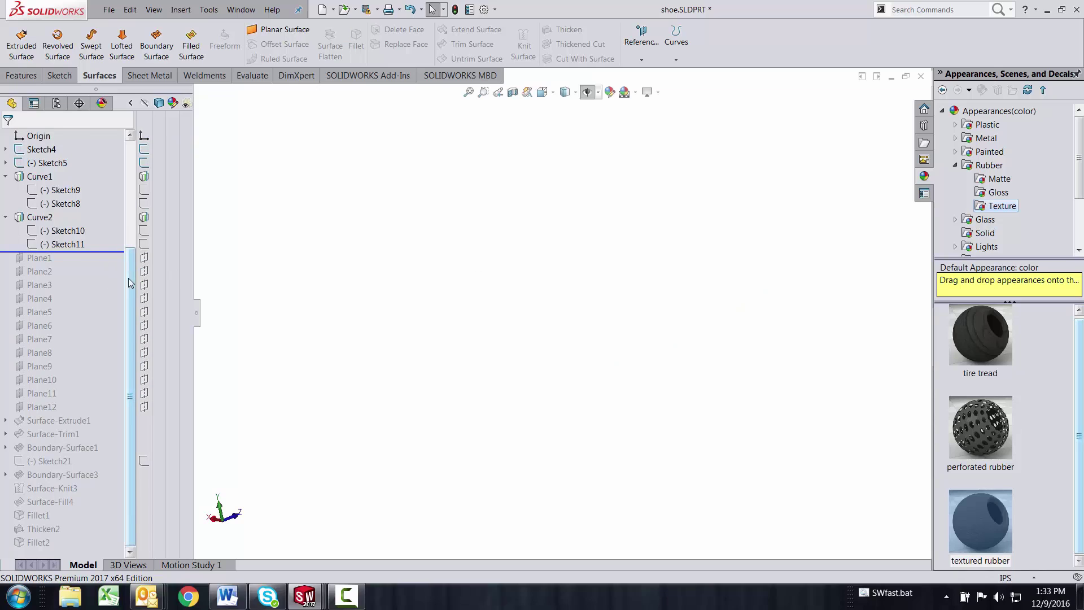
scroll(73, 282, up, 4)
click(46, 303)
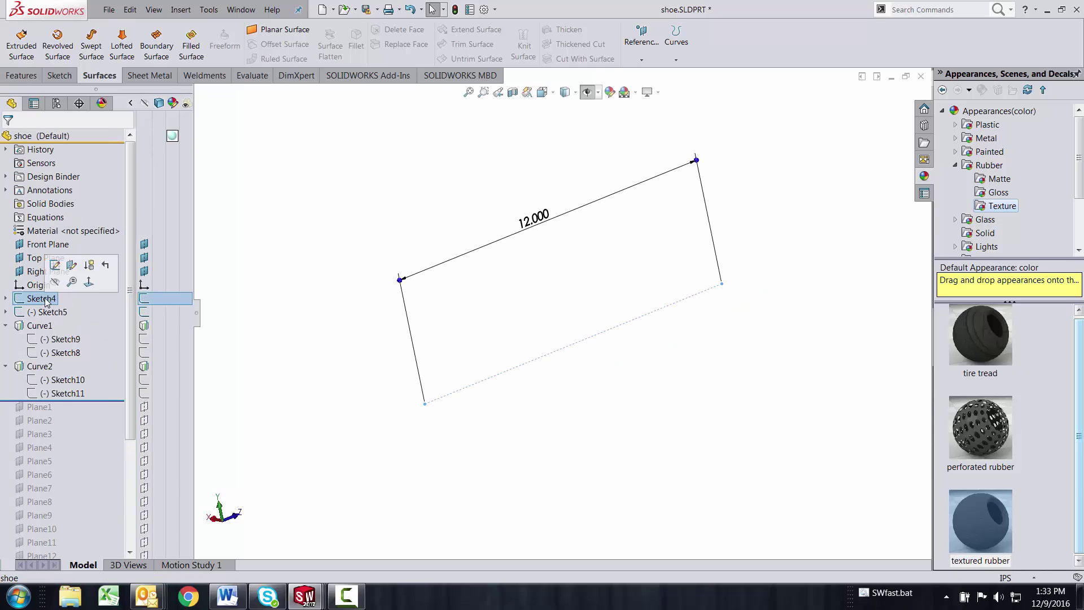
mouse_move(276, 322)
middle_down()
mouse_move(353, 286)
mouse_move(422, 299)
mouse_move(366, 317)
middle_up()
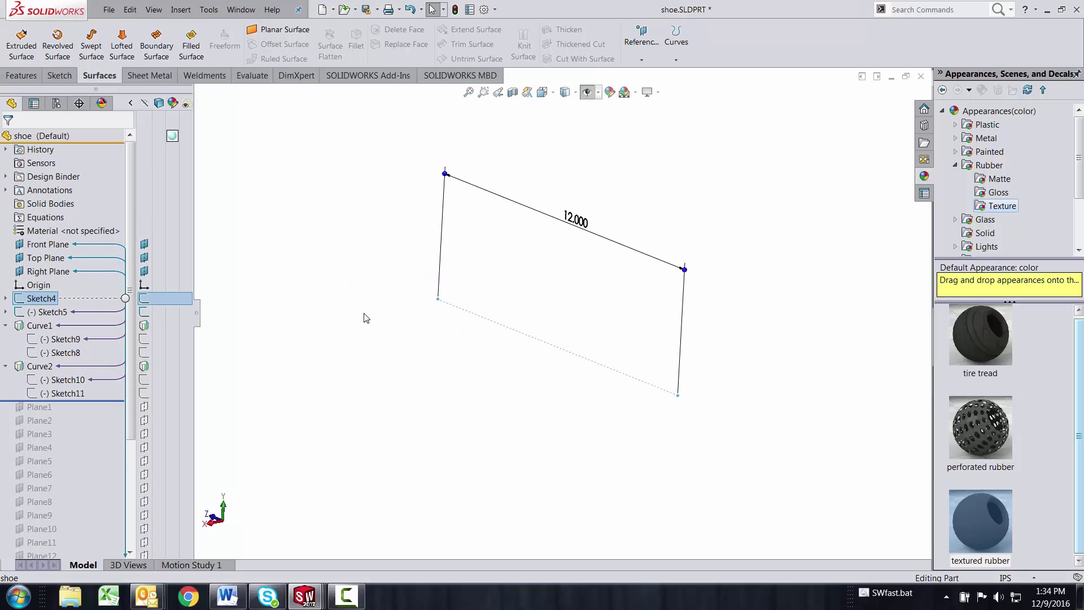
click(53, 314)
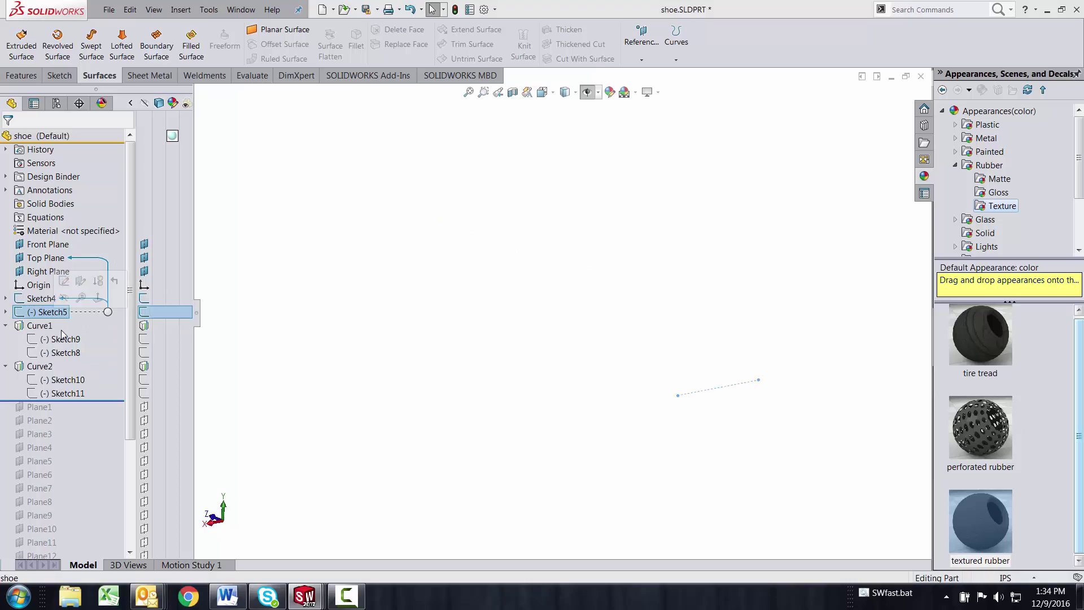
click(65, 340)
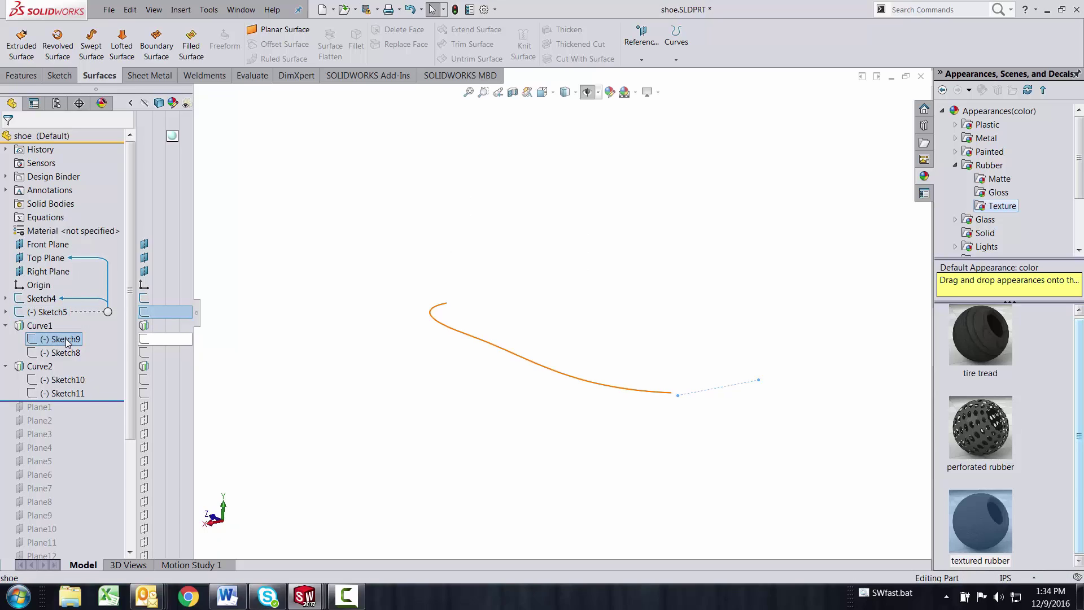
right_click(65, 340)
click(79, 308)
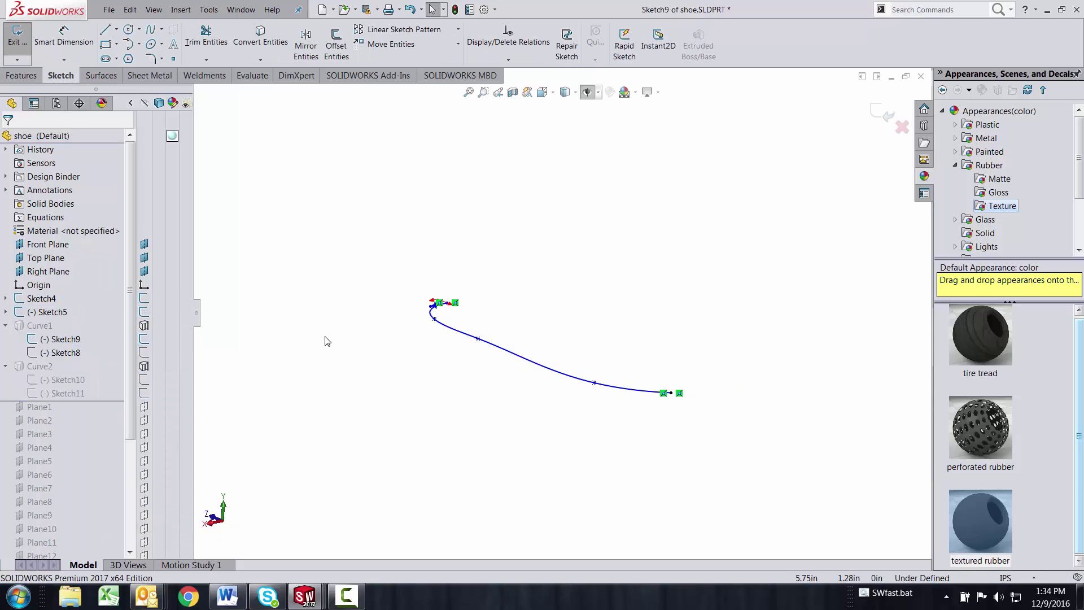
key(space)
click(397, 413)
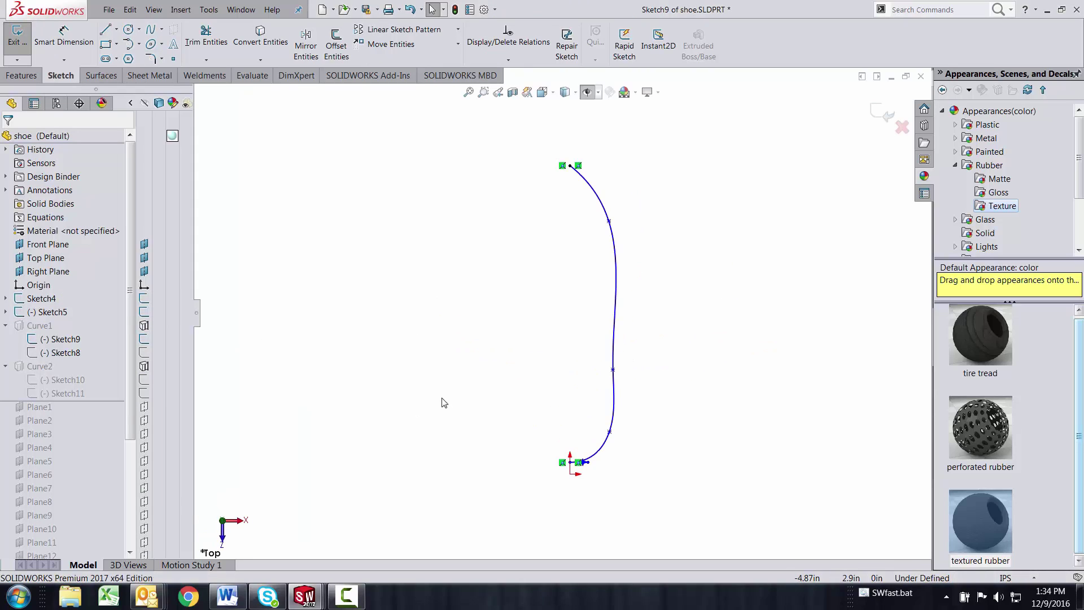
click(885, 113)
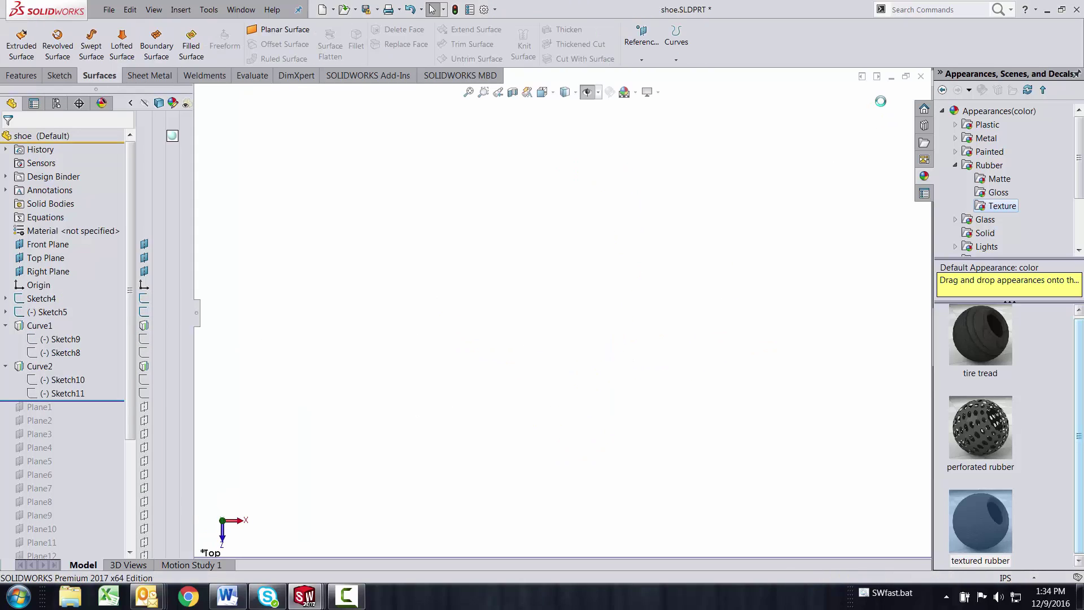
right_click(69, 353)
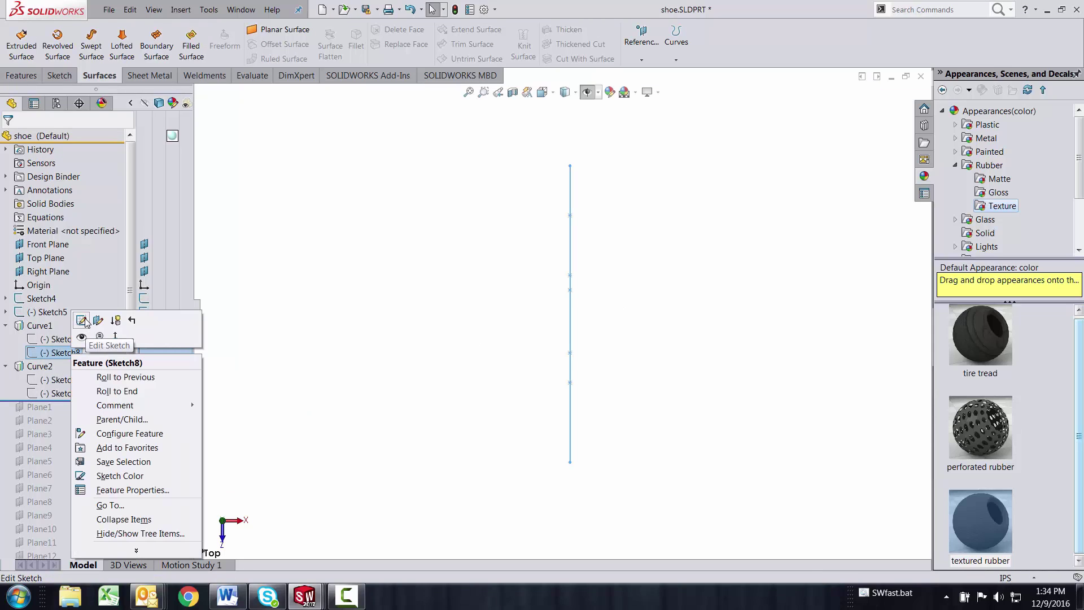
click(84, 320)
key(space)
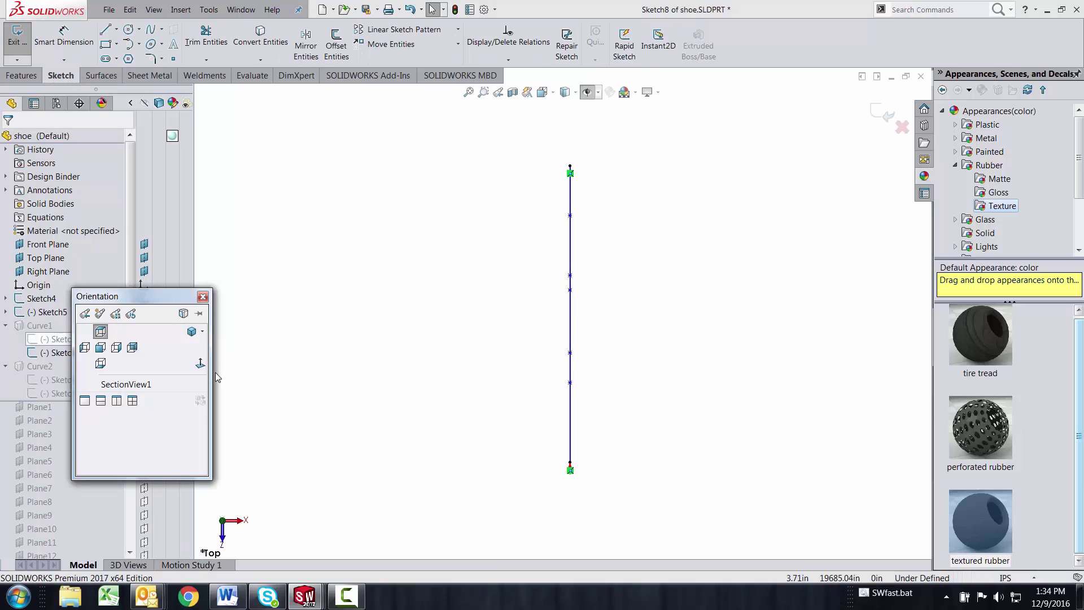
click(201, 363)
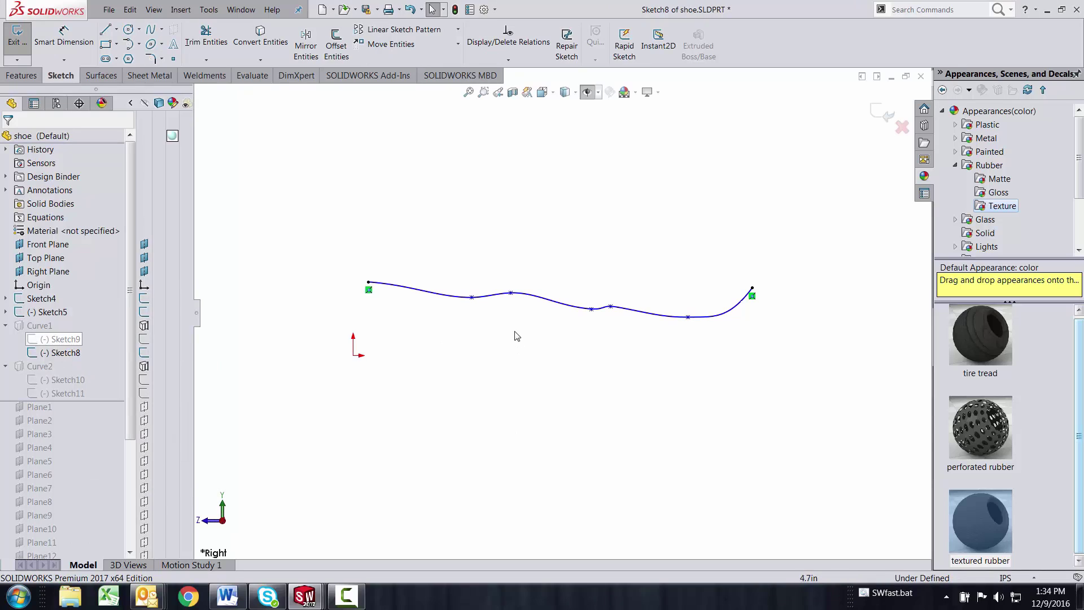
click(886, 115)
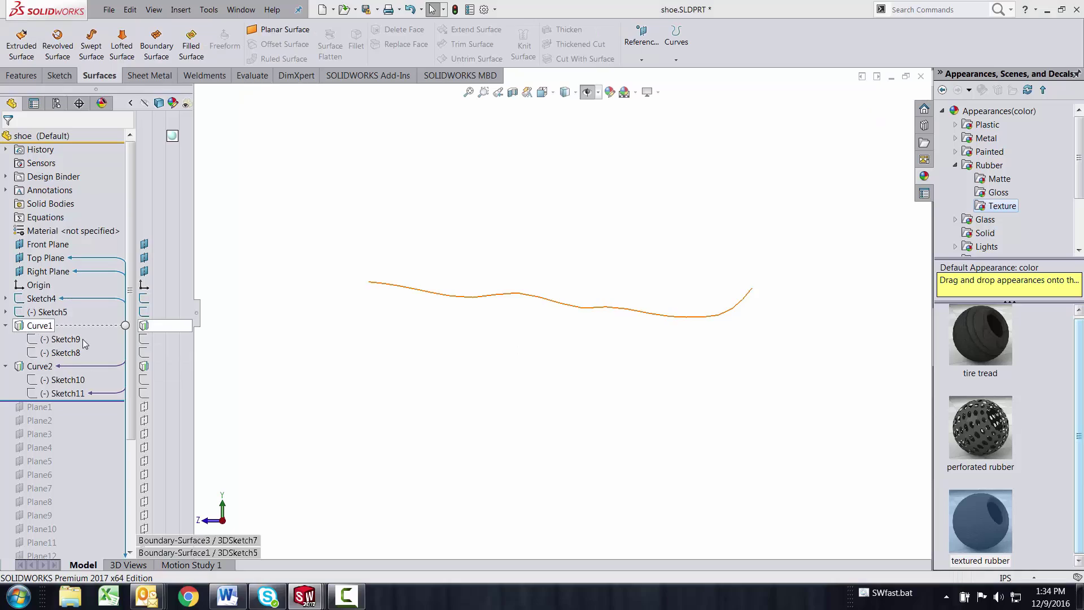
Hide Sketch9 and Sketch8, turn sketch display back on, and orbit the shoe curves.
click(60, 340)
ctrl+click(66, 354)
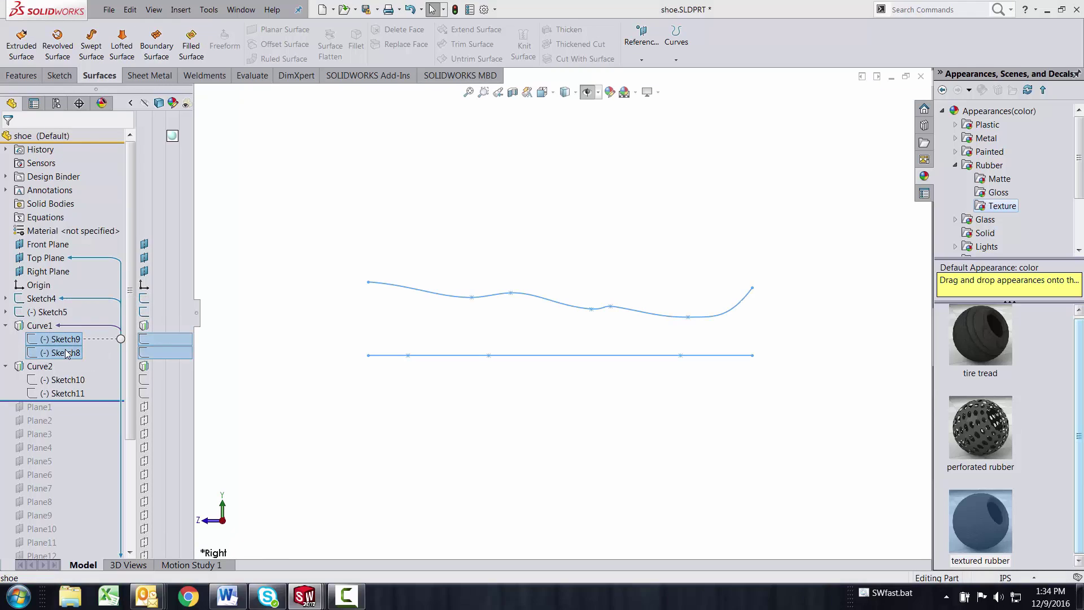
right_click(69, 352)
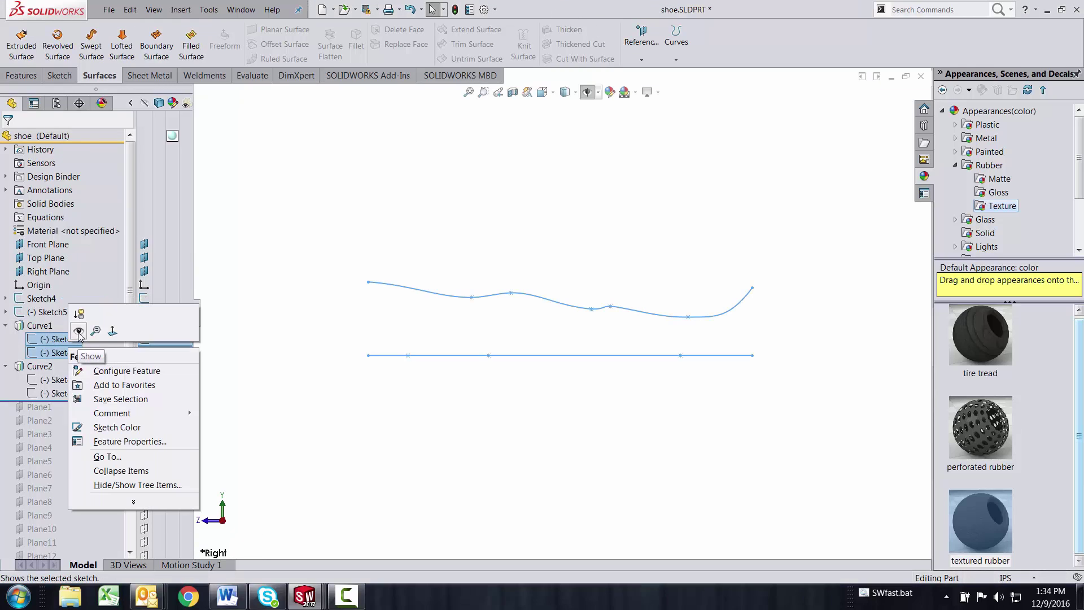
click(80, 338)
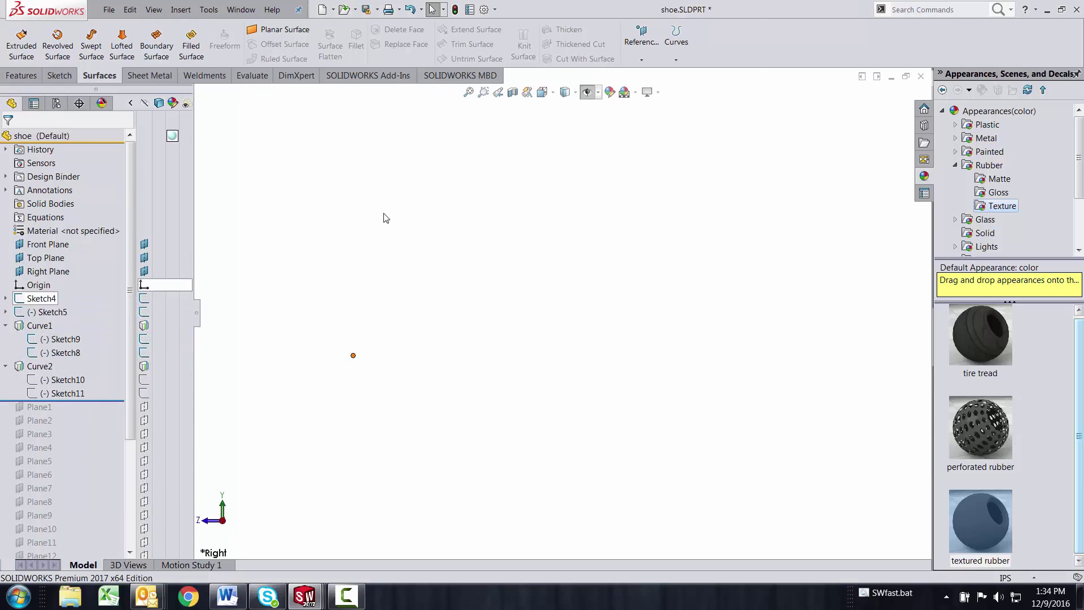
click(587, 92)
middle_drag(531, 226, 517, 259)
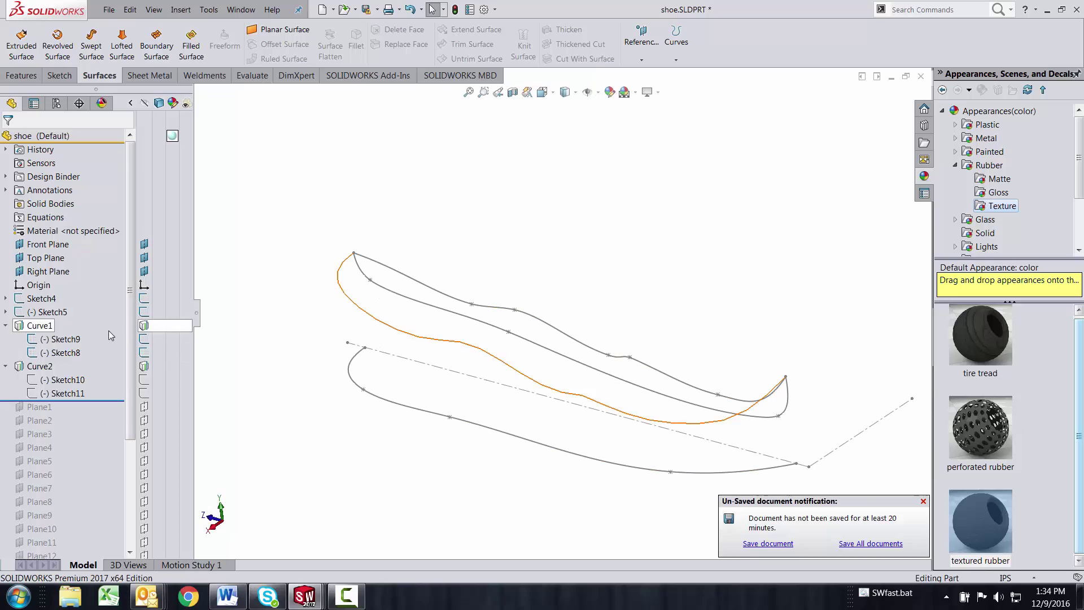
Inspect Curve1 and Curve2 with Sketch10 and Sketch11, then roll the part forward through Fillet2.
click(34, 326)
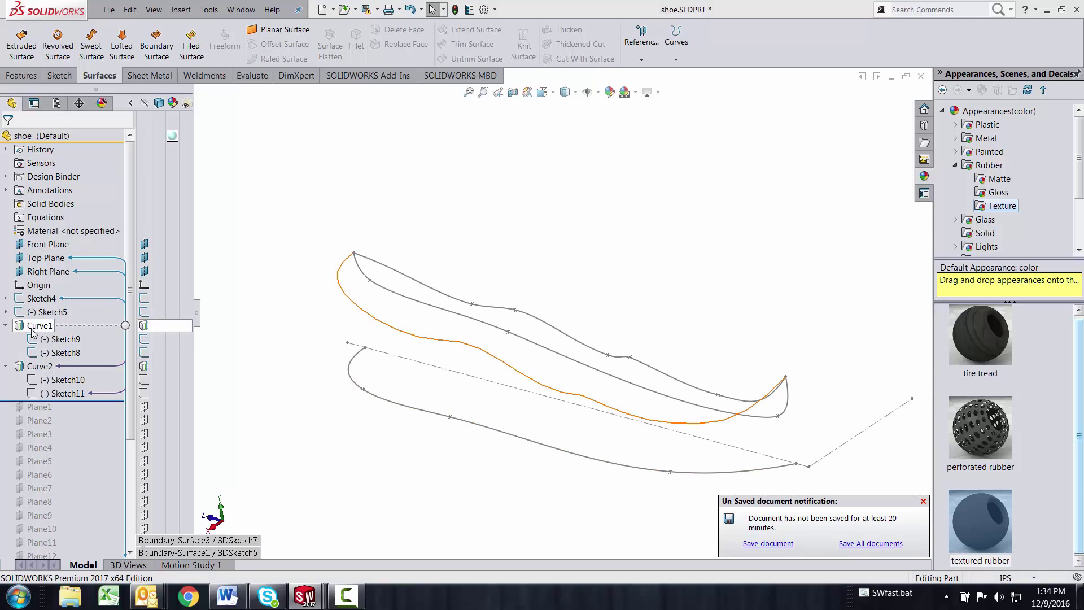
click(243, 337)
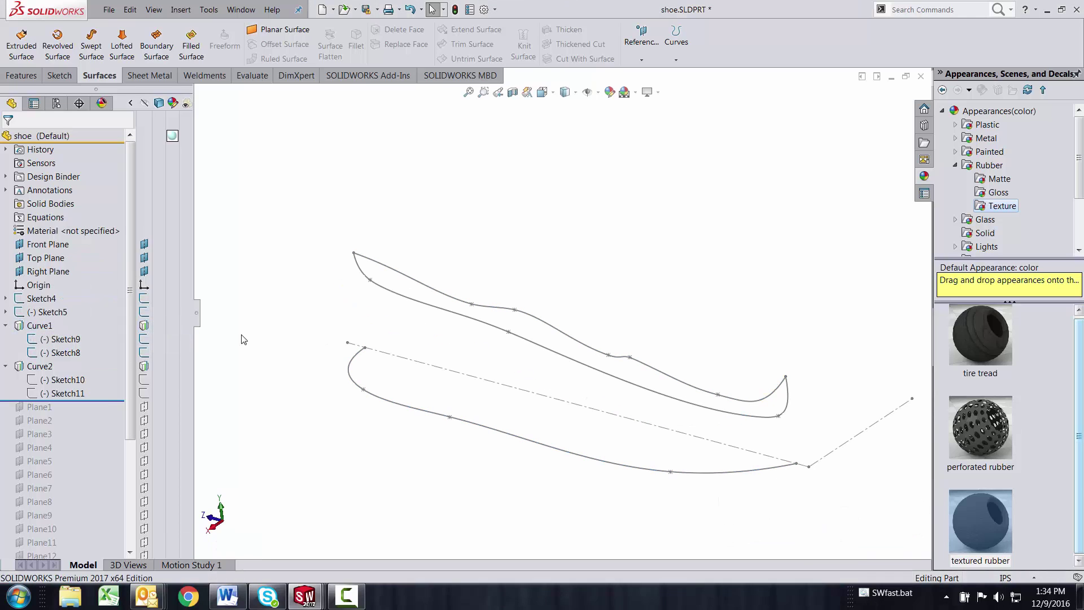
click(339, 268)
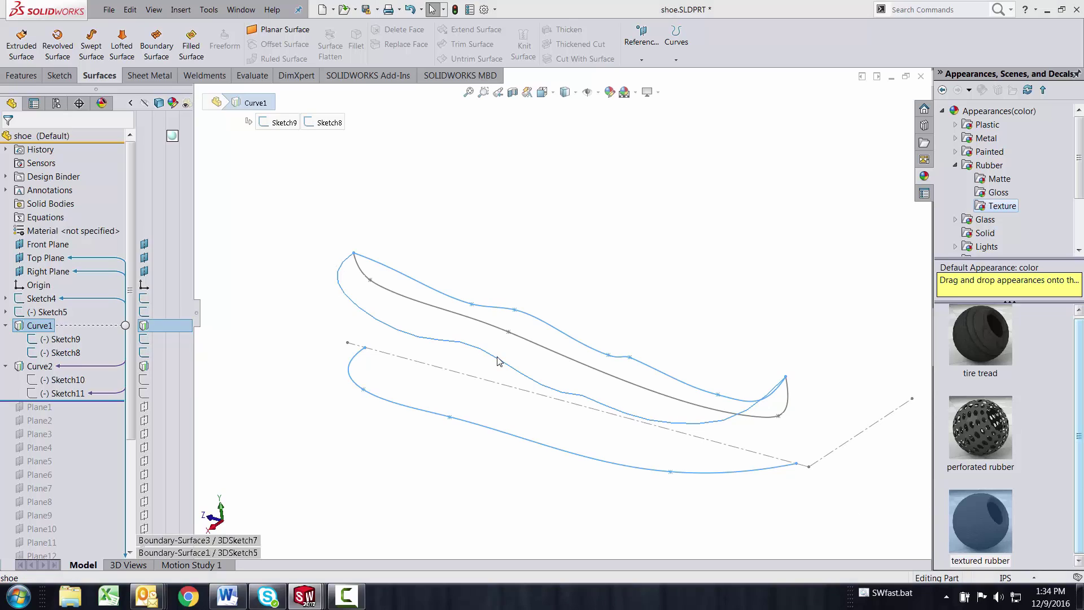
click(36, 367)
click(59, 380)
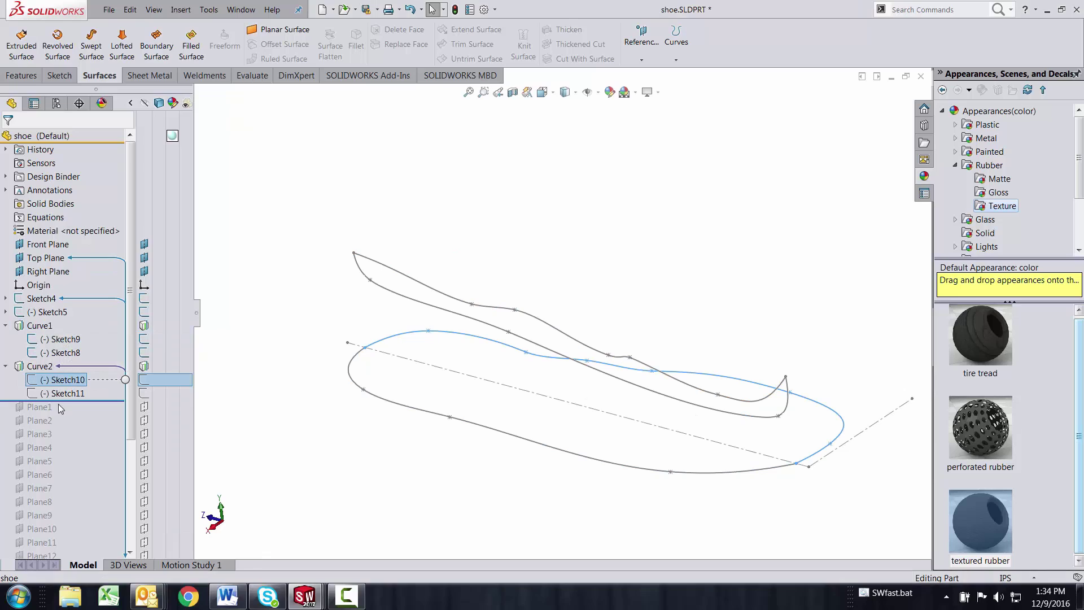
ctrl+click(61, 394)
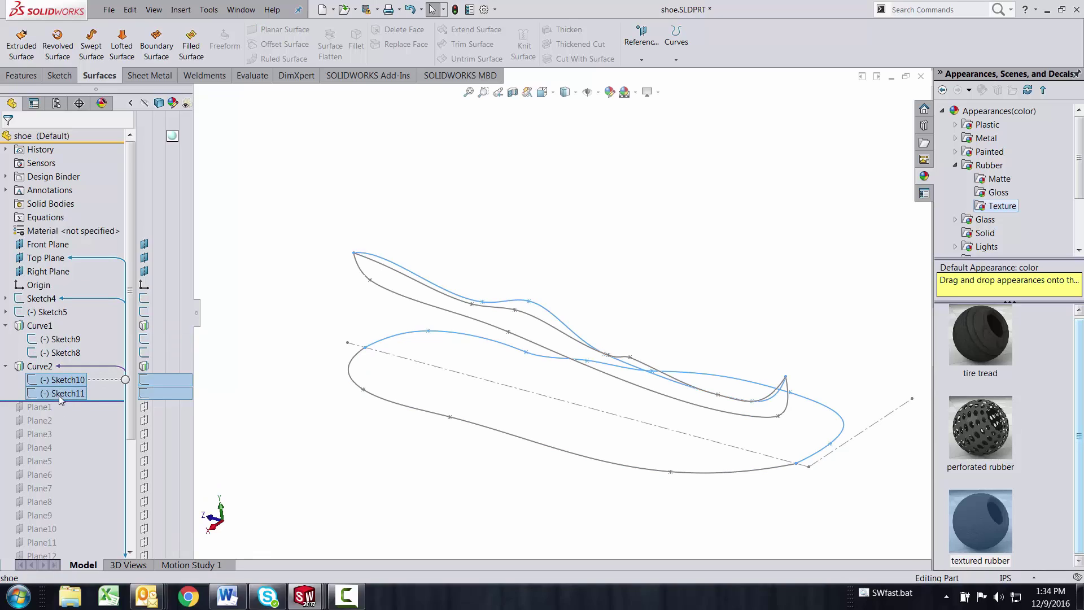
click(39, 367)
click(252, 344)
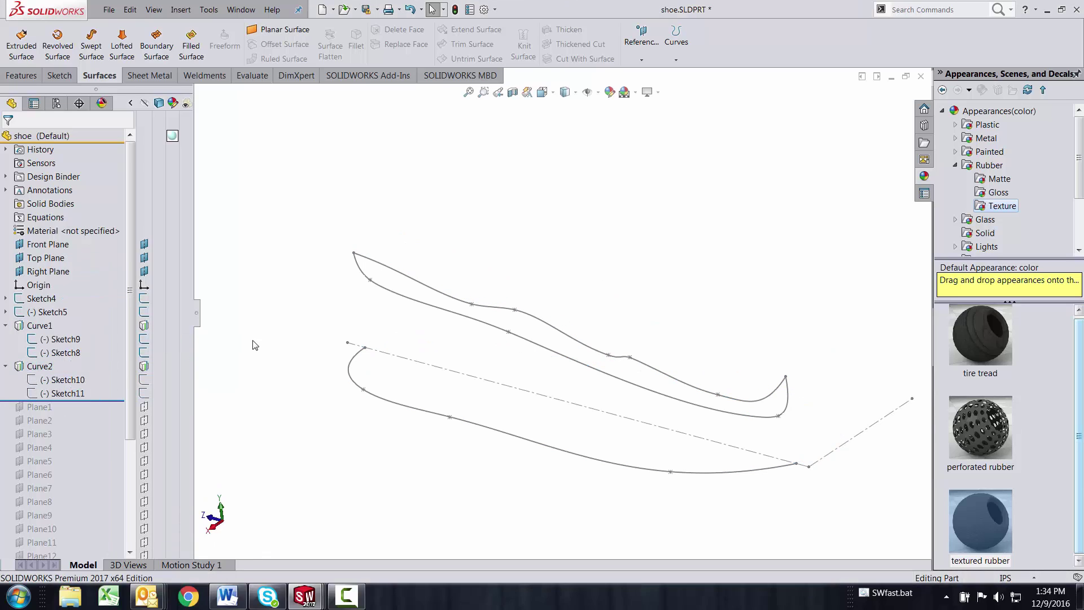
middle_drag(252, 344, 254, 358)
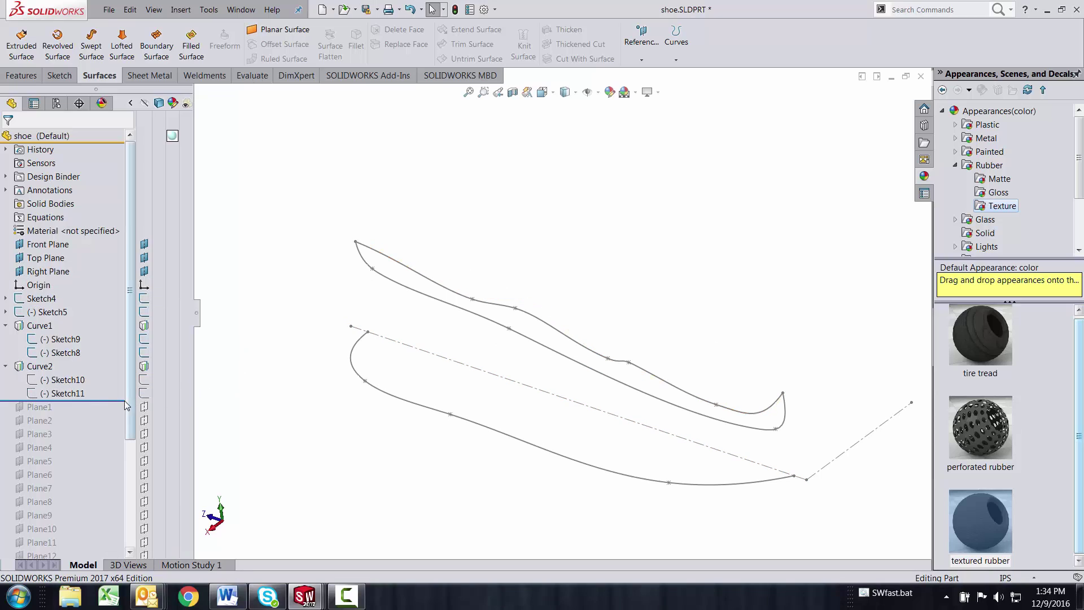
drag(125, 401, 103, 547)
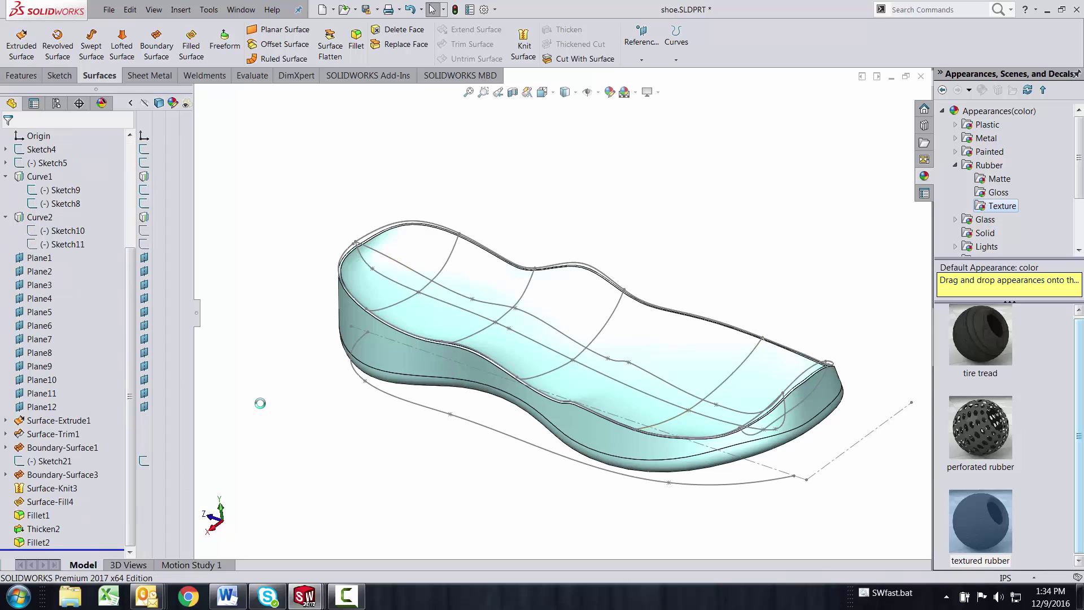
Tilt the view to a lower angle and zoom in on the finished filleted shoe shell.
key(Up)
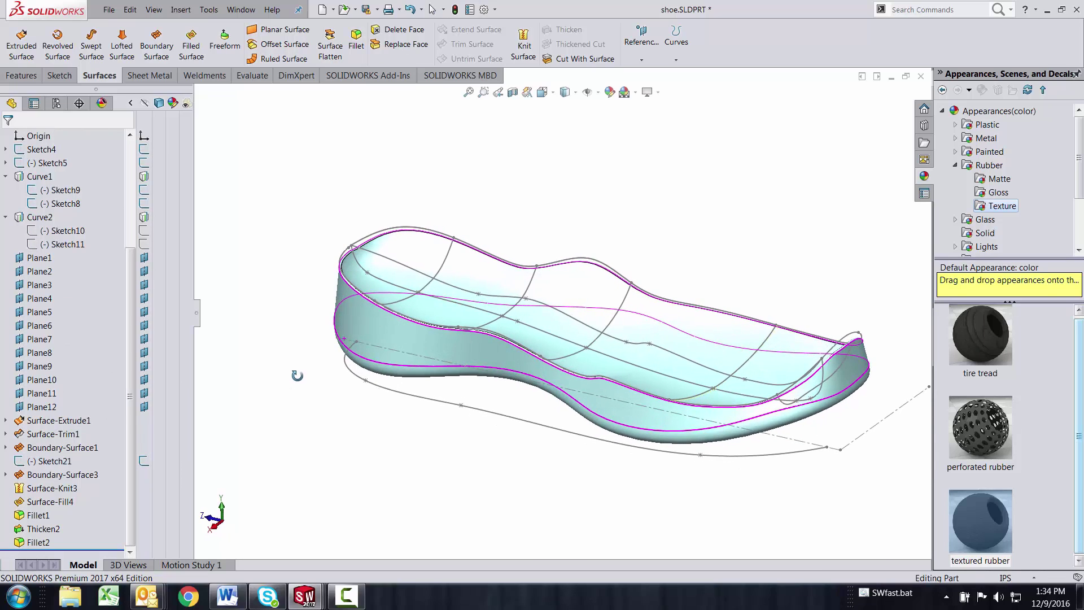
scroll(632, 259, down, 3)
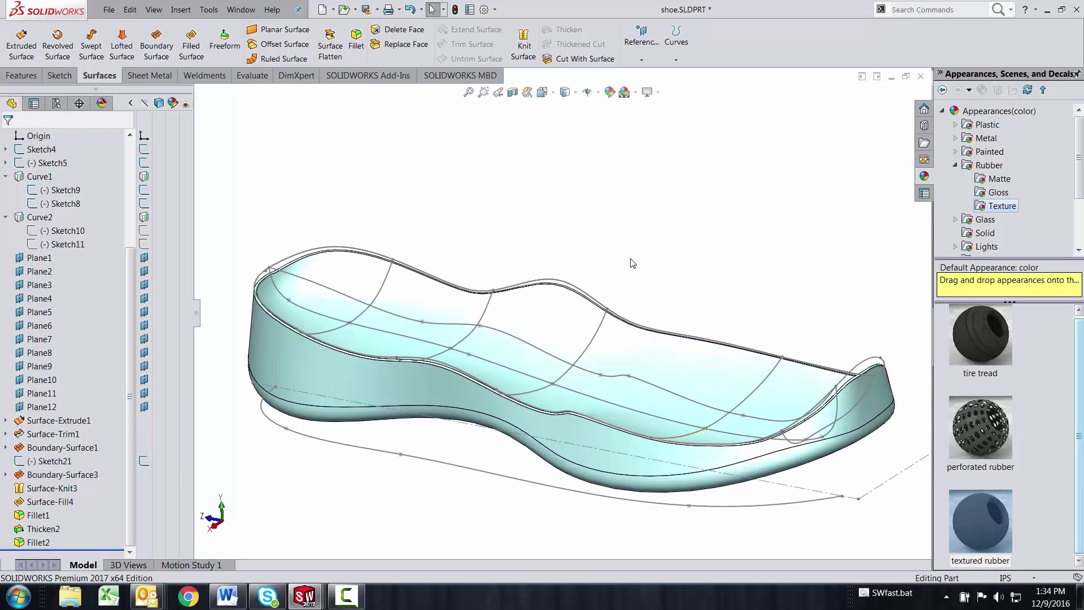